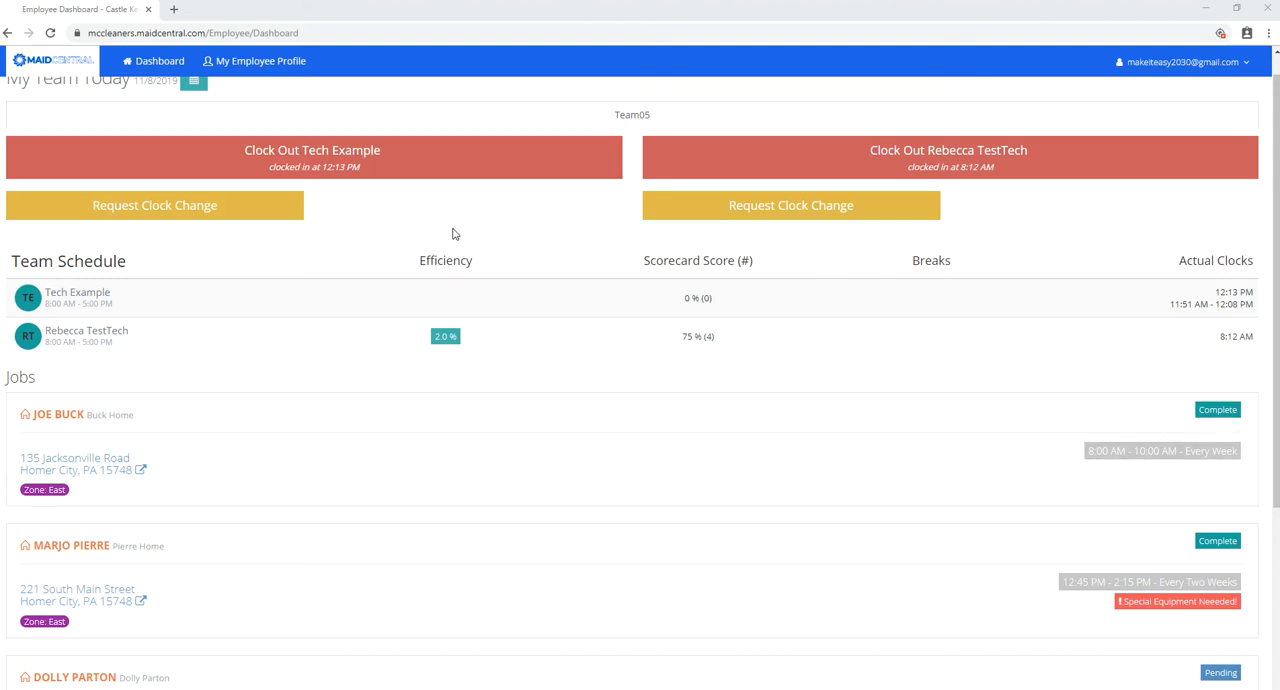
# Open the pending job in the technician's job list and check in both team members.
pyautogui.scroll(-2, 466, 221)
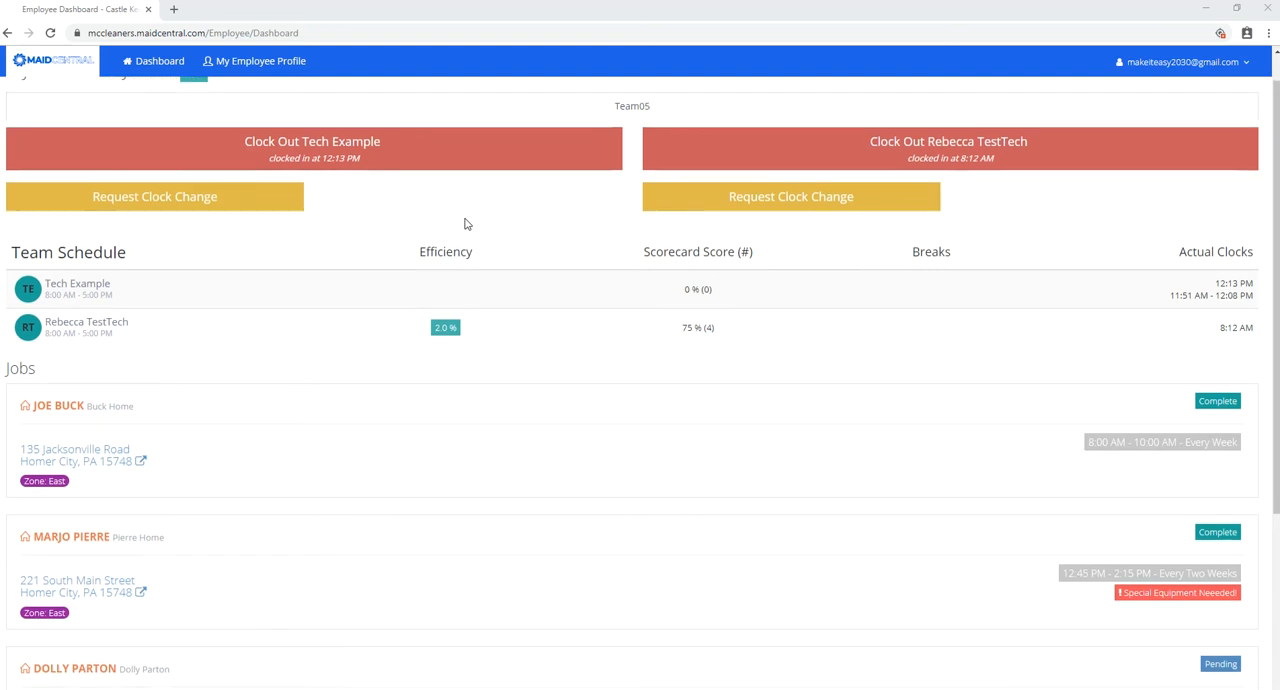
pyautogui.scroll(-1, 466, 220)
pyautogui.click(327, 444)
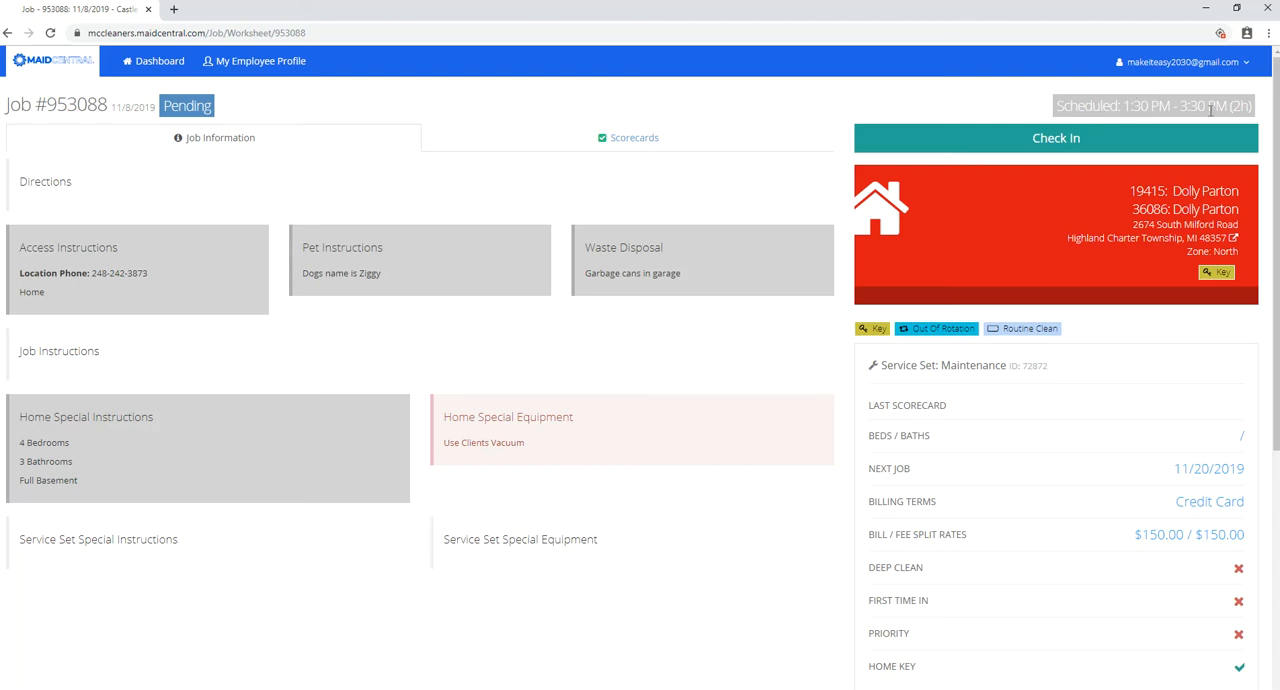
pyautogui.click(1072, 142)
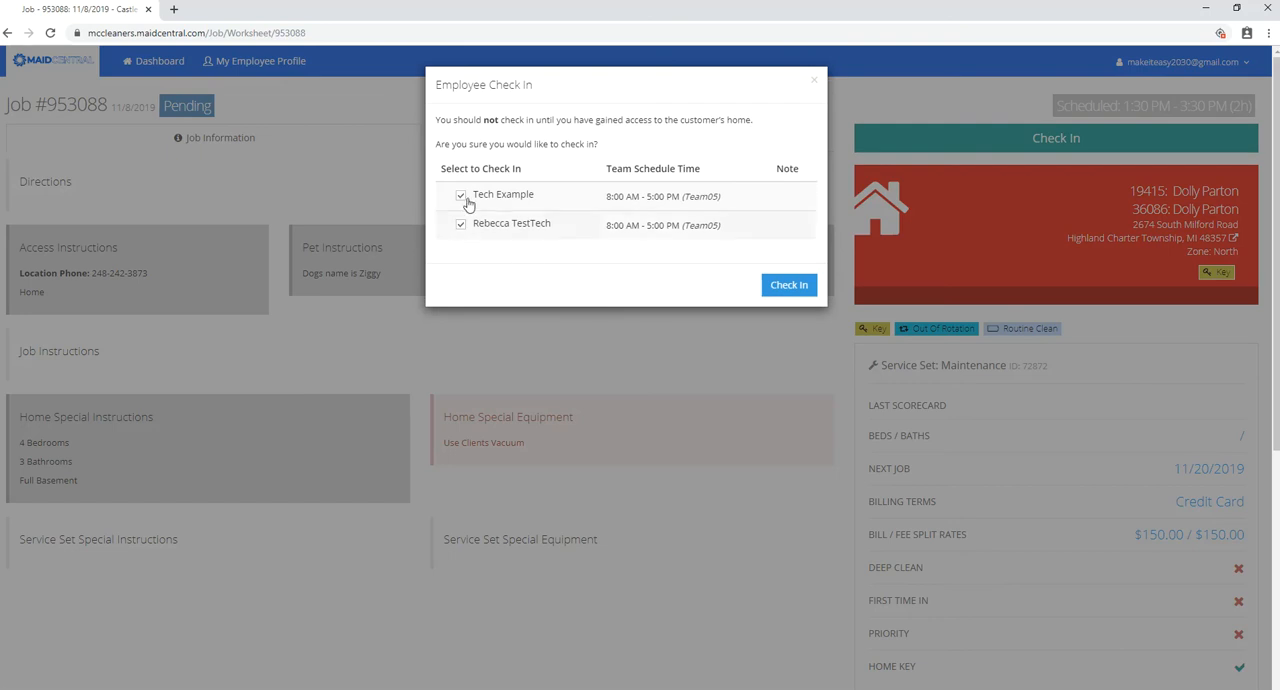
pyautogui.click(797, 284)
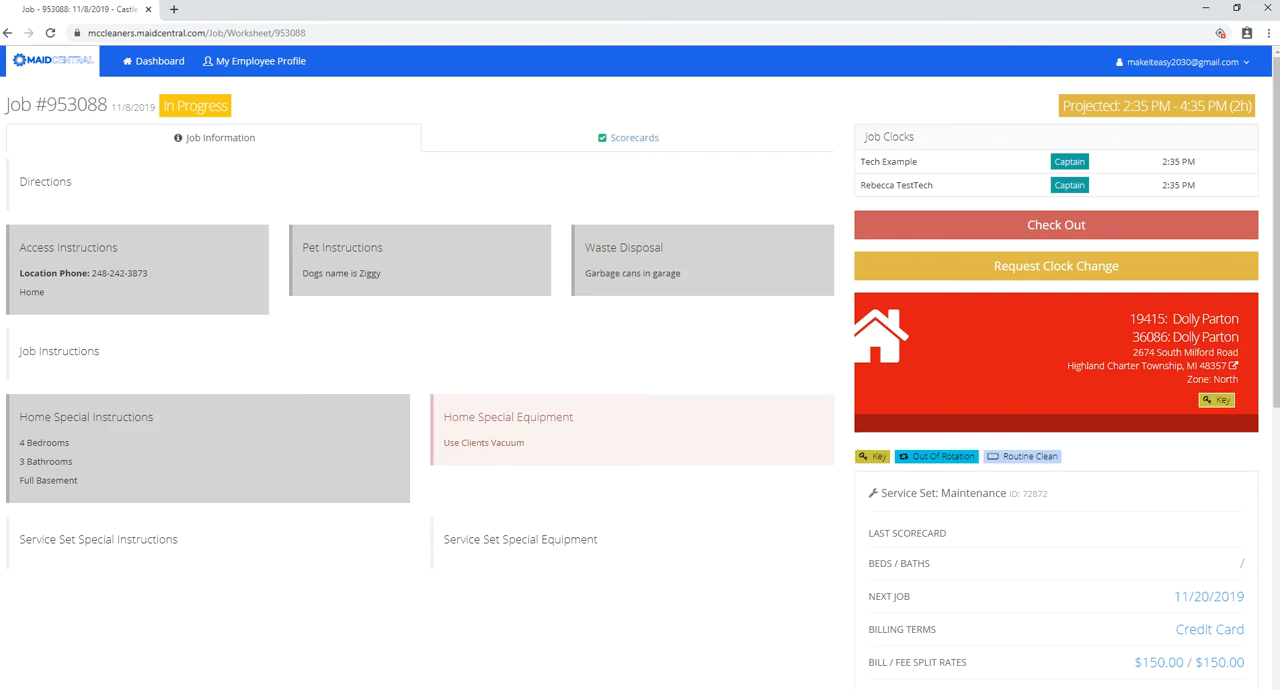
# Switch to the administrator's browser window and examine the Employee Stats report, including its furthest columns and totals.
pyautogui.hotkey('alt', 'Tab')
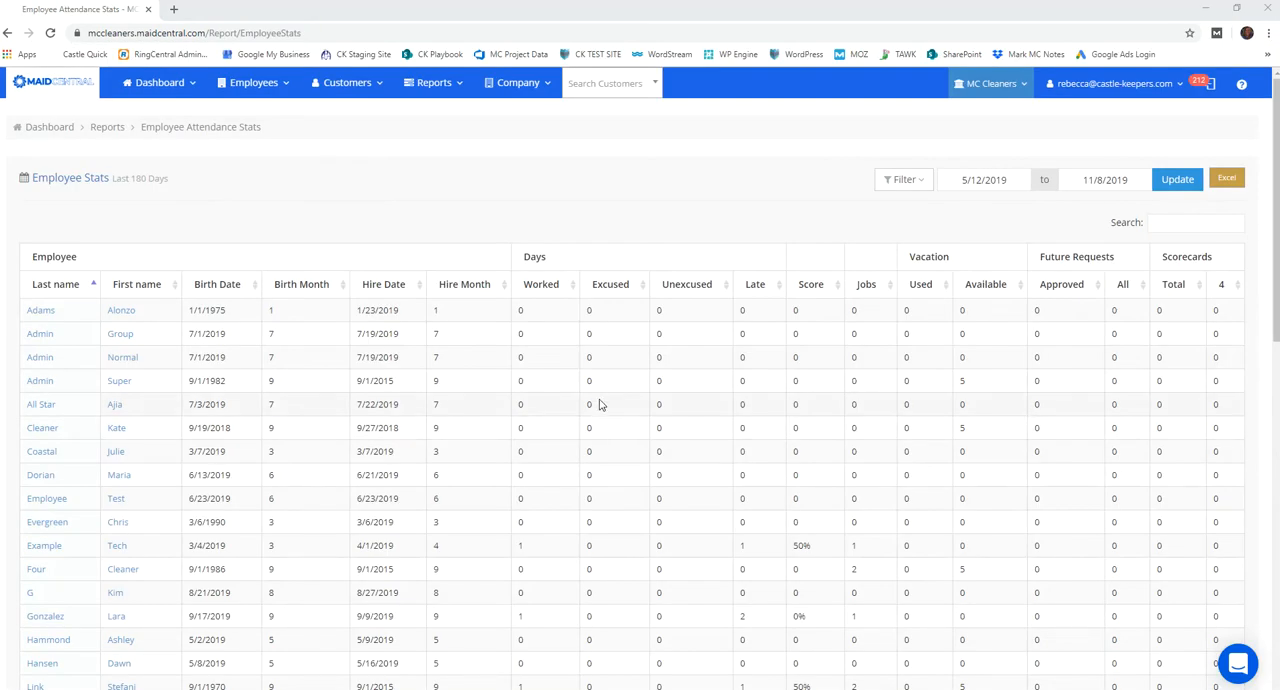
pyautogui.click(443, 86)
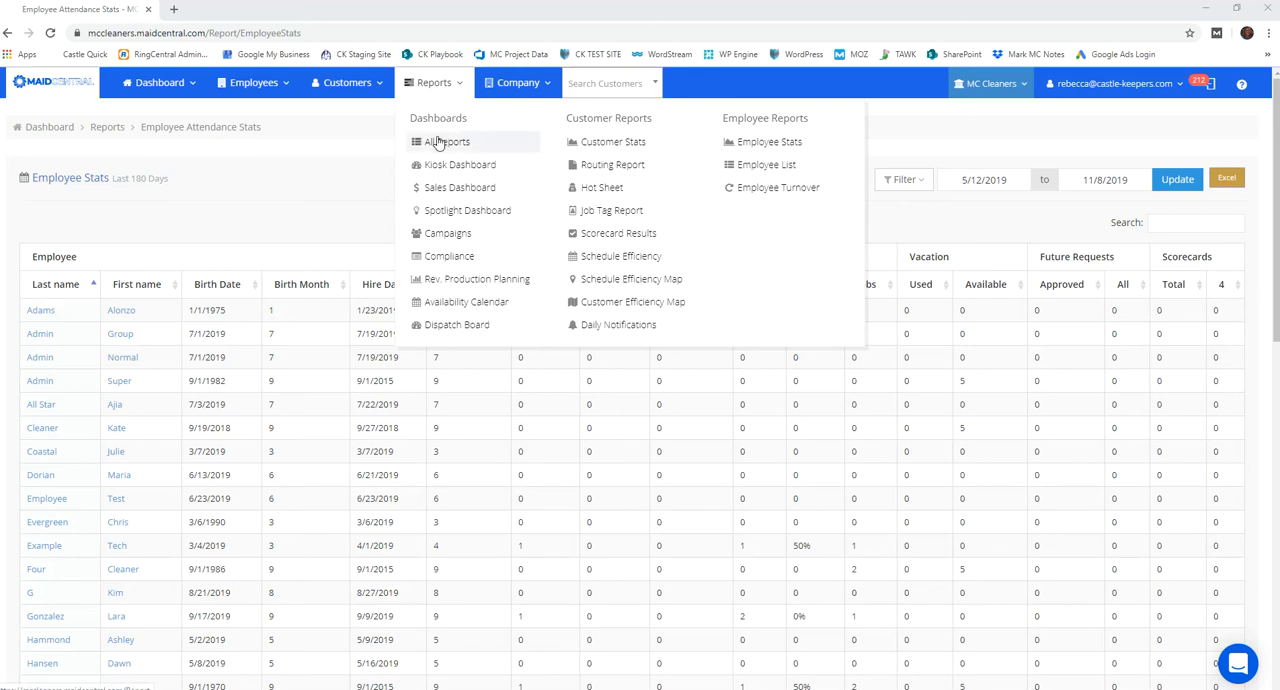
pyautogui.click(258, 215)
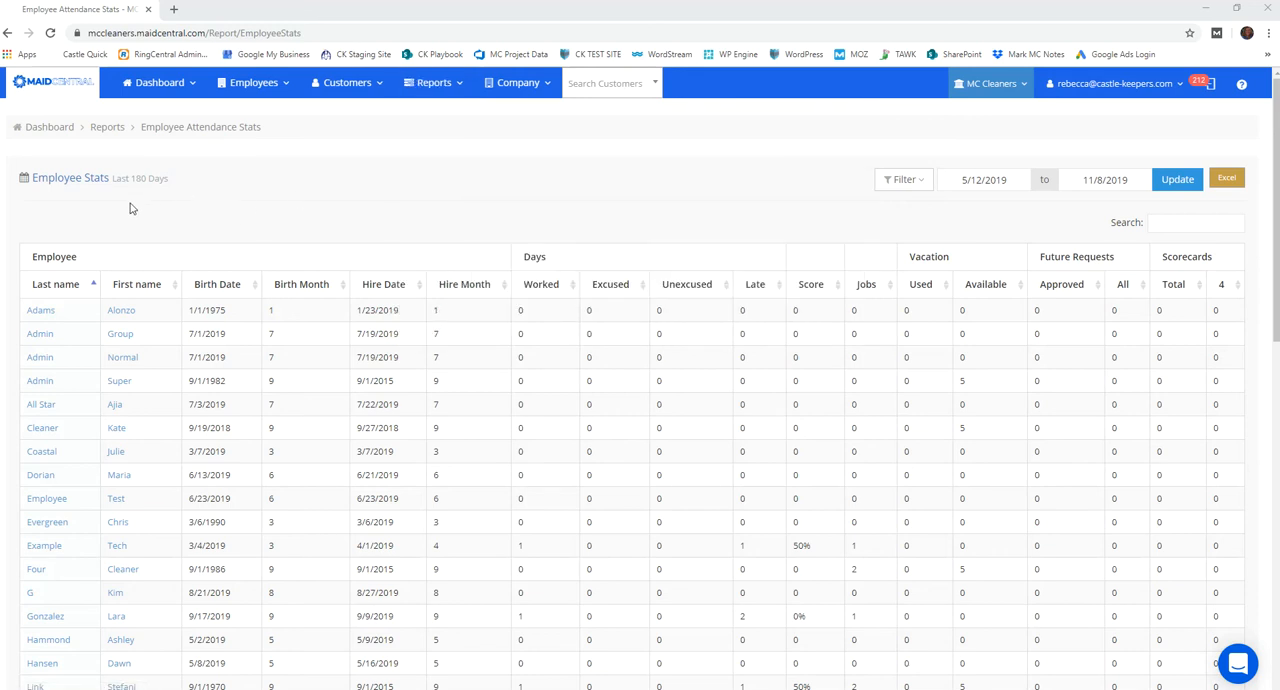
pyautogui.scroll(-5, 522, 258)
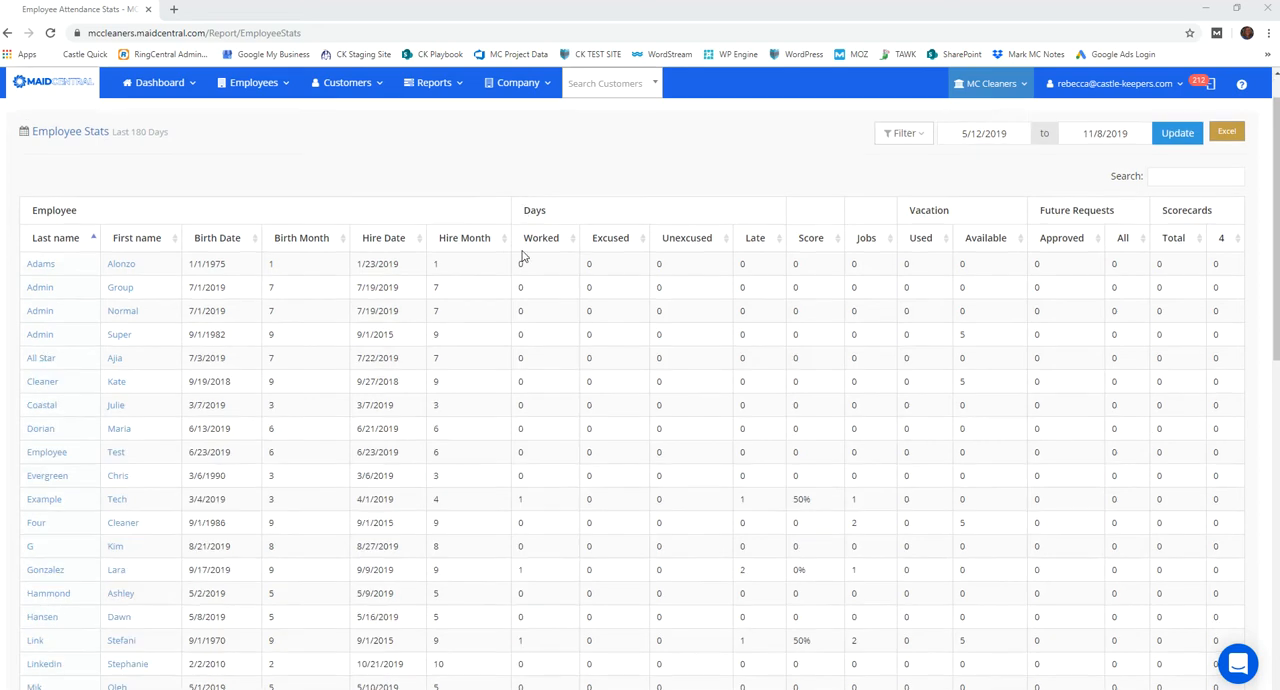
pyautogui.scroll(-4, 522, 258)
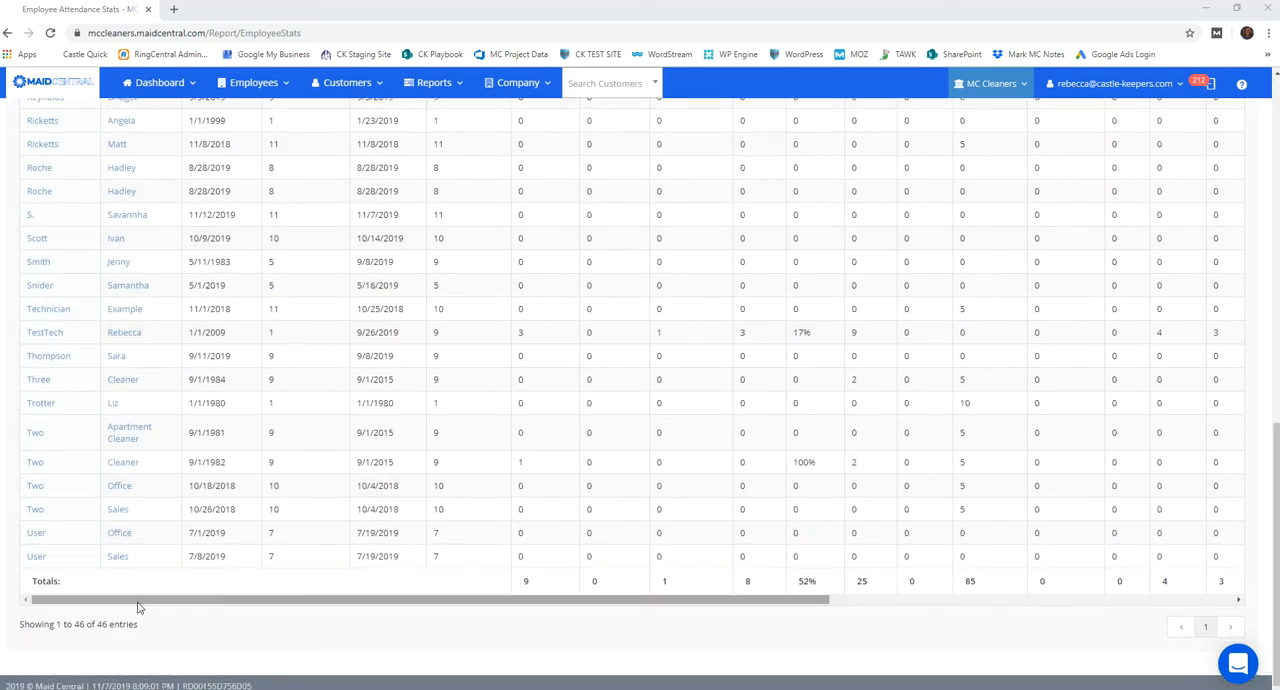
pyautogui.moveTo(397, 603); pyautogui.dragTo(928, 628)
pyautogui.scroll(10, 1043, 634)
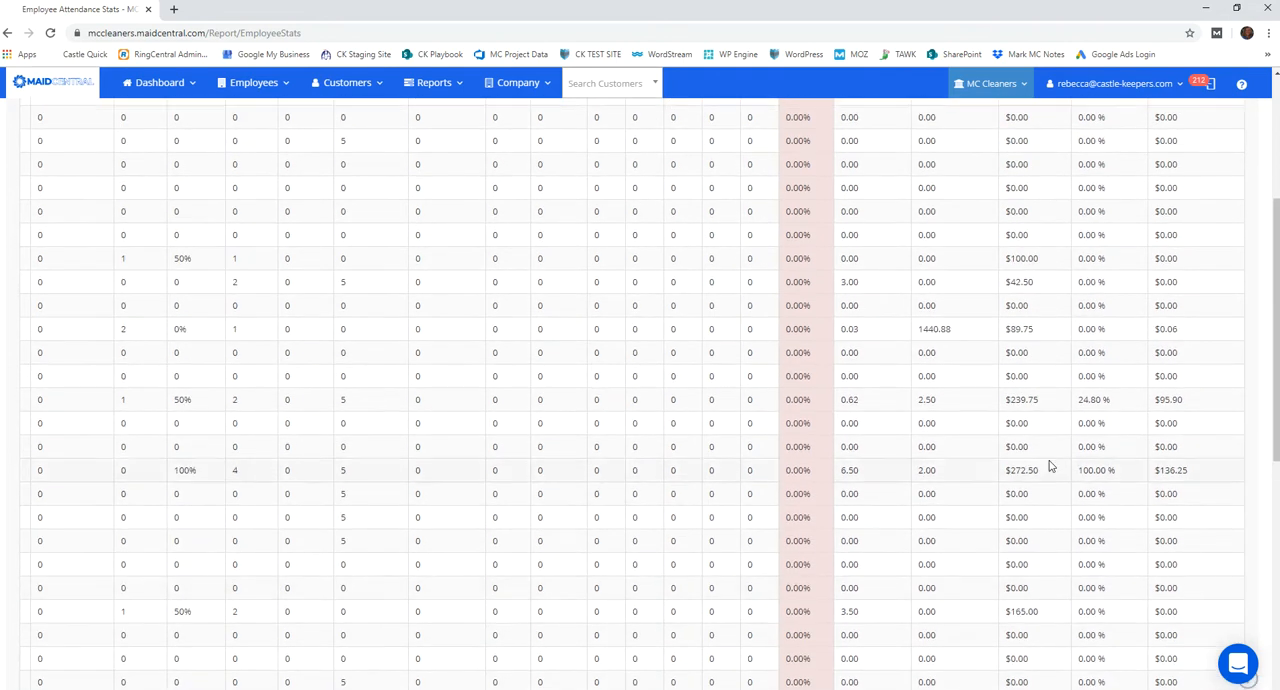
pyautogui.scroll(-5, 960, 474)
pyautogui.scroll(-4, 960, 474)
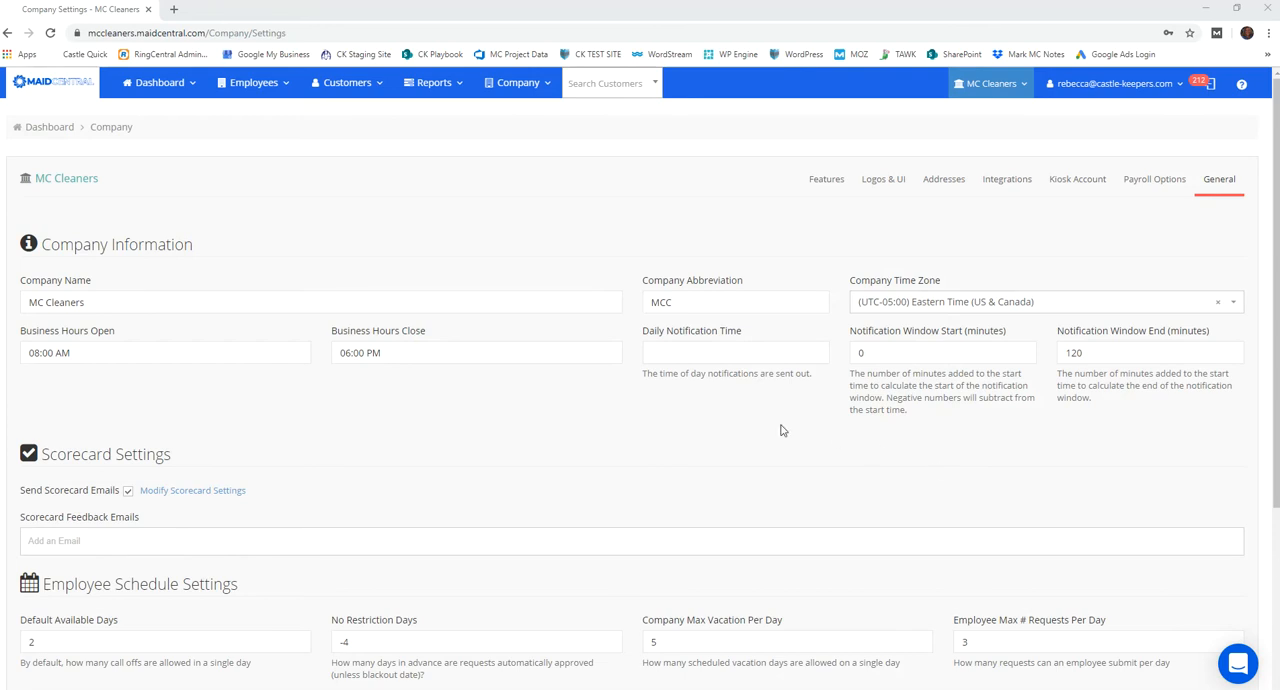
# In the company's general settings, set the notification window start to -30 and end to 100 minutes, and save.
pyautogui.click(518, 83)
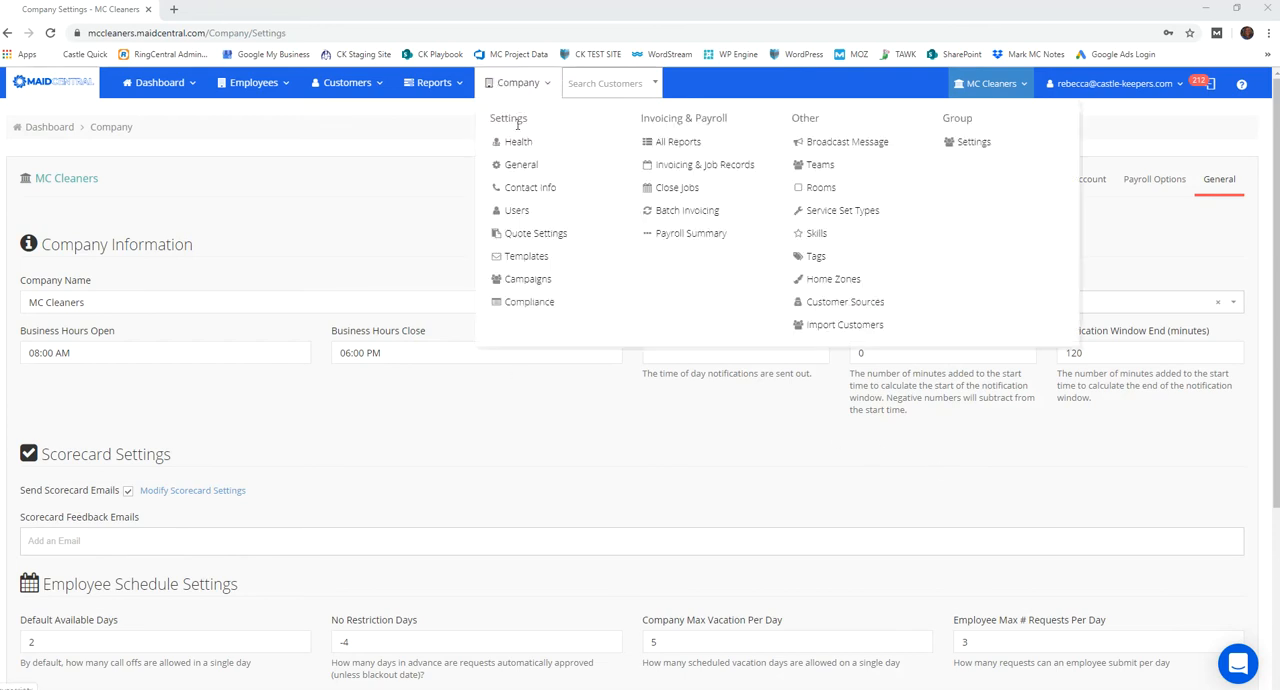
pyautogui.click(513, 163)
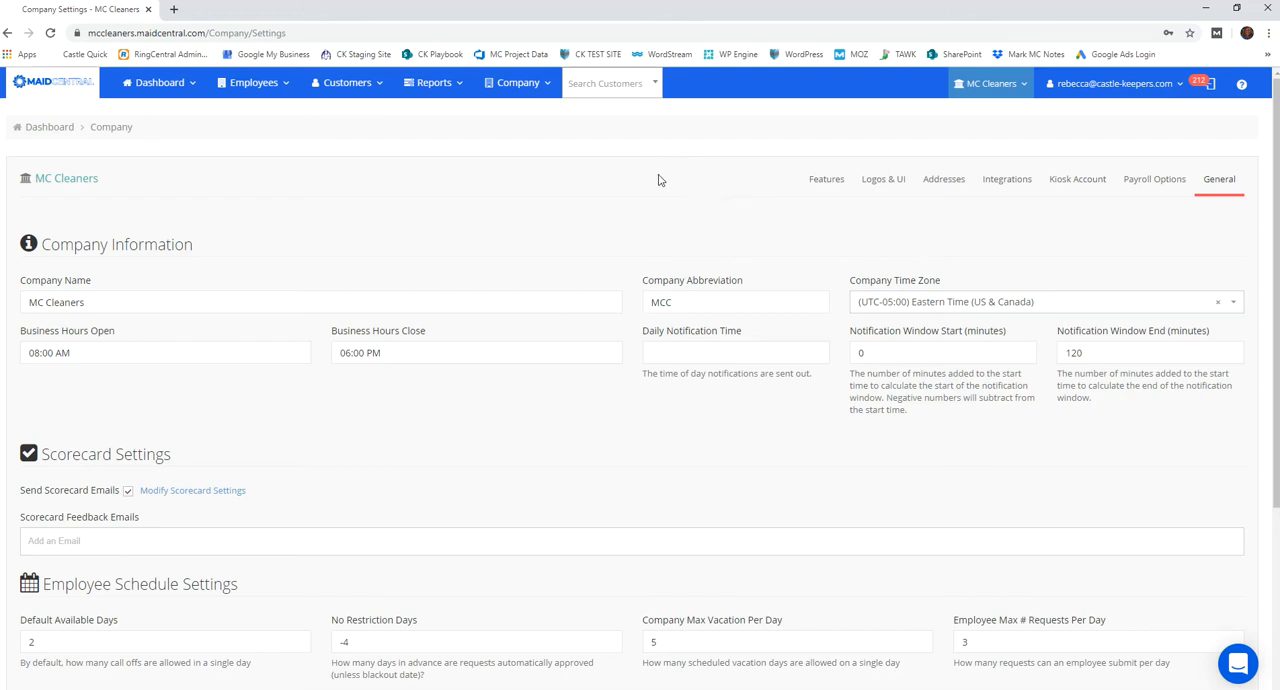
pyautogui.doubleClick(885, 351)
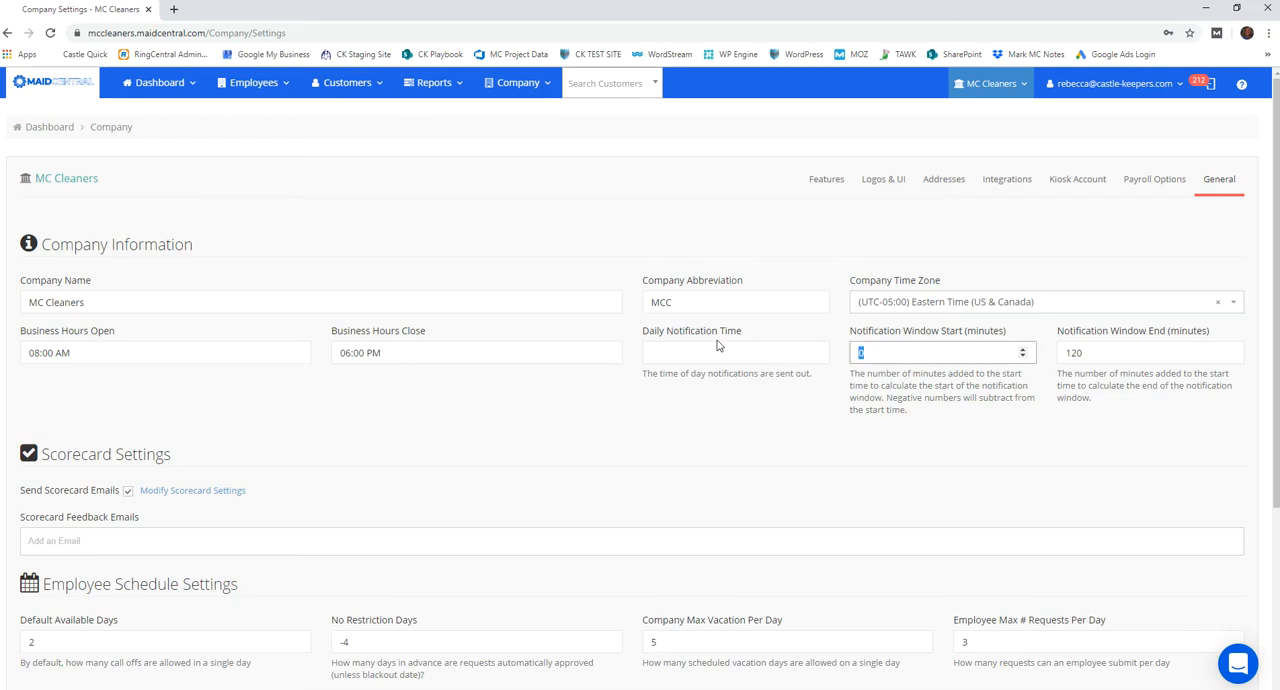
pyautogui.write('-30')
pyautogui.doubleClick(1113, 355)
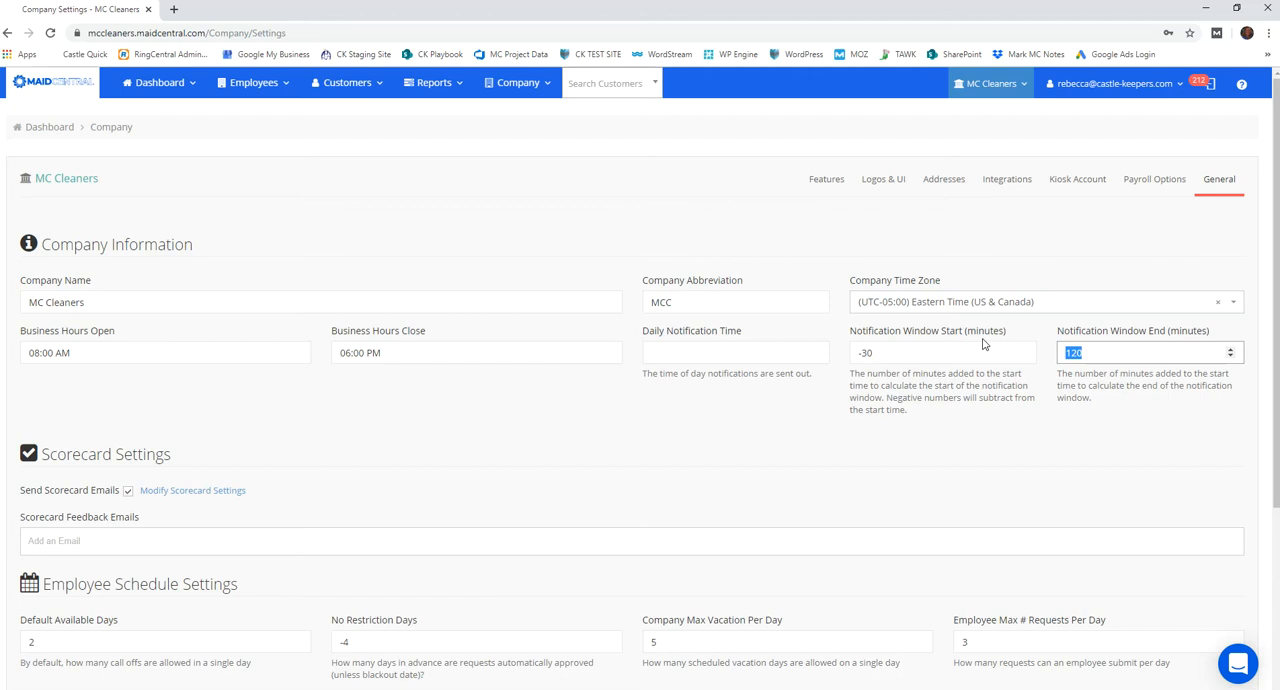
pyautogui.write('100')
pyautogui.scroll(-3, 940, 455)
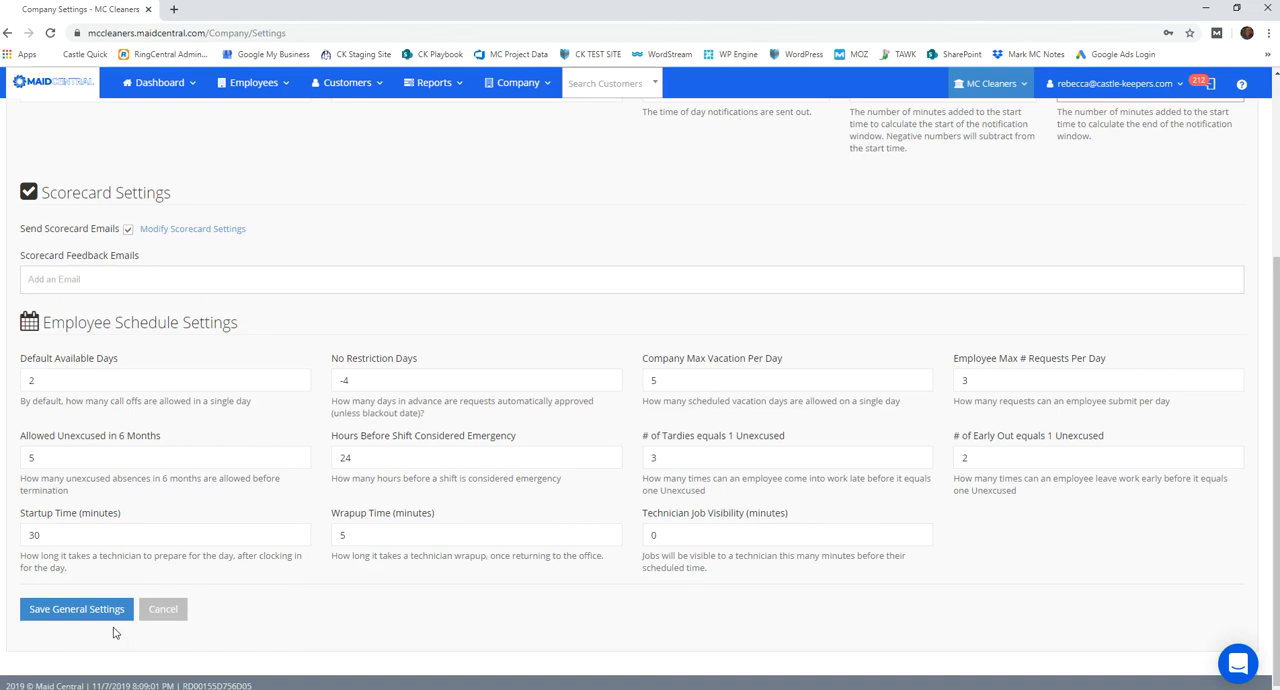
pyautogui.click(57, 615)
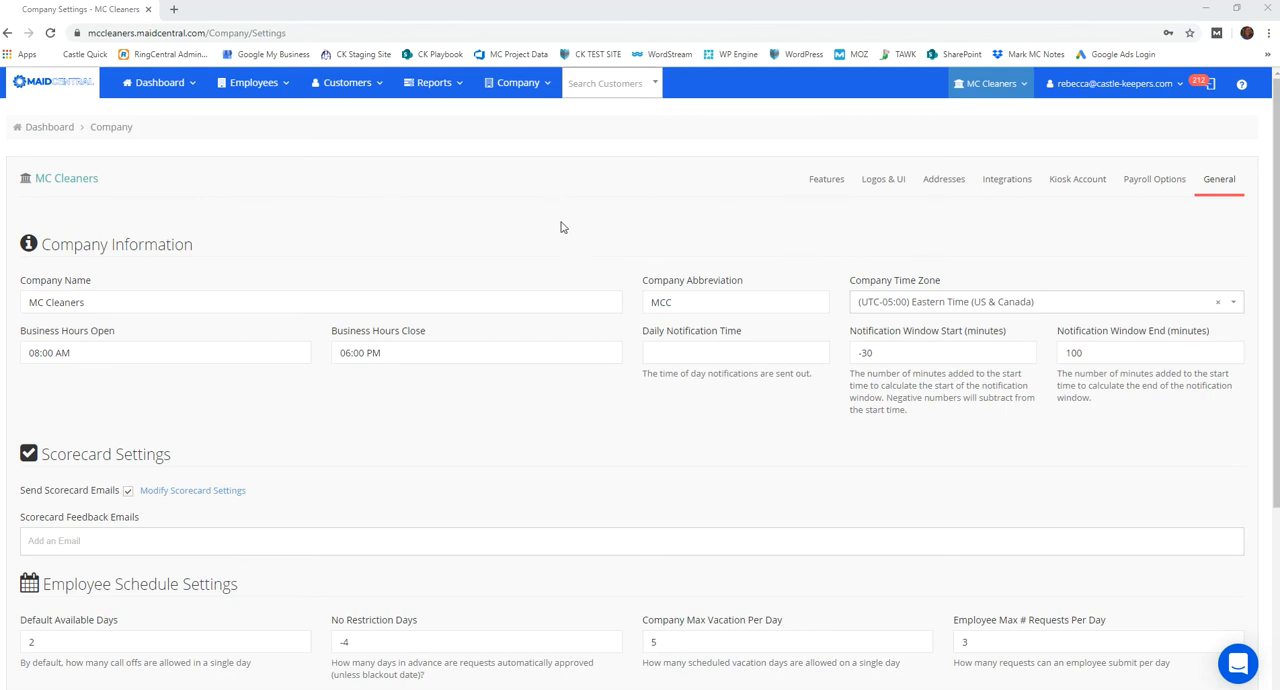
# Review the company's Features list through the technician dashboard break option, and open the Compliance page in a new tab.
pyautogui.click(828, 185)
pyautogui.click(515, 82)
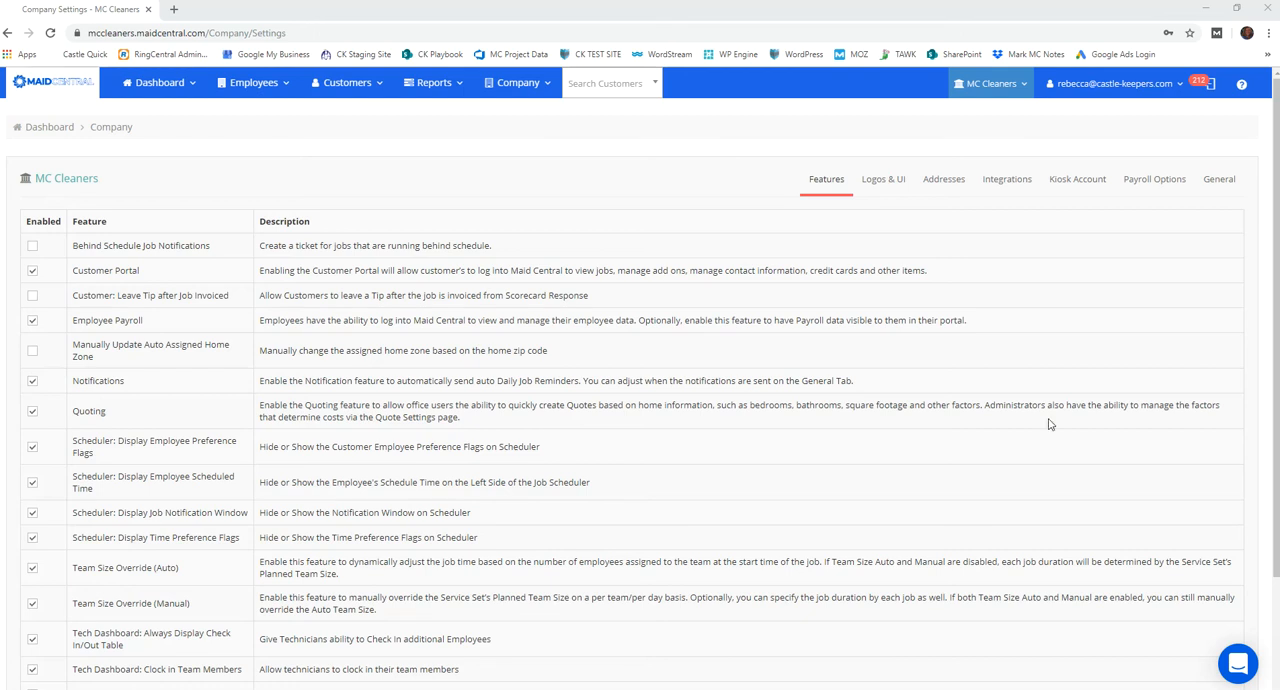
pyautogui.click(514, 86)
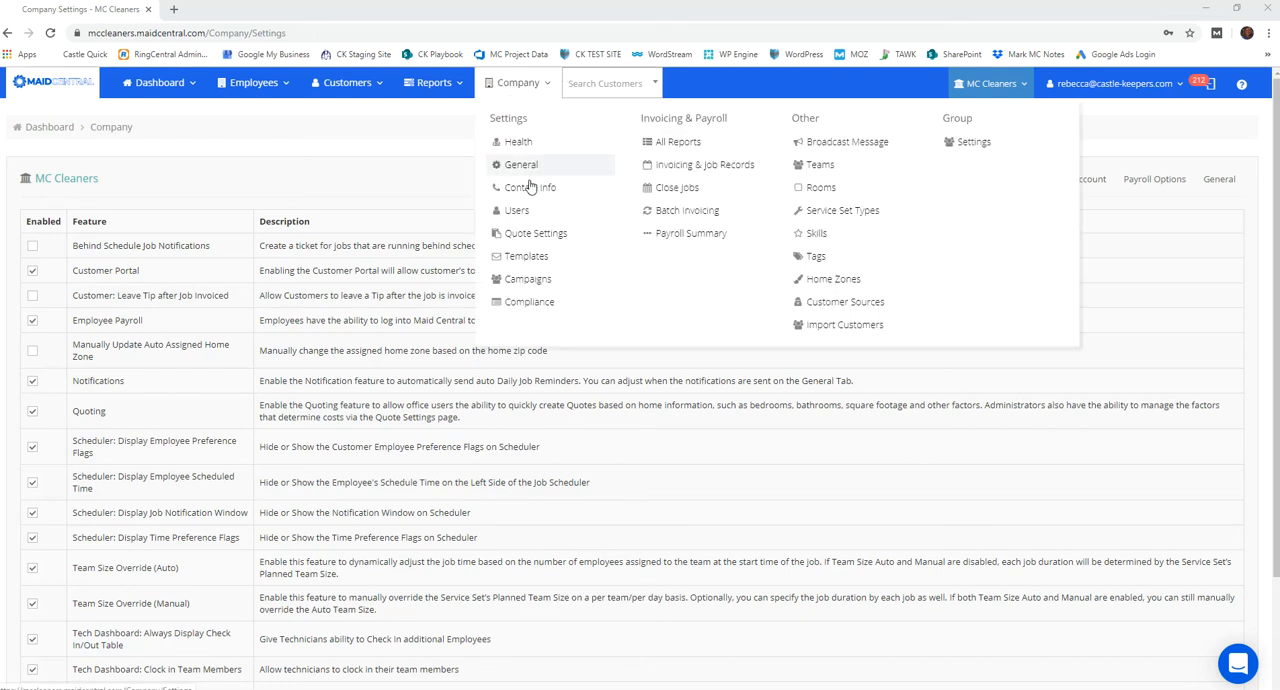
pyautogui.rightClick(531, 303)
pyautogui.click(562, 311)
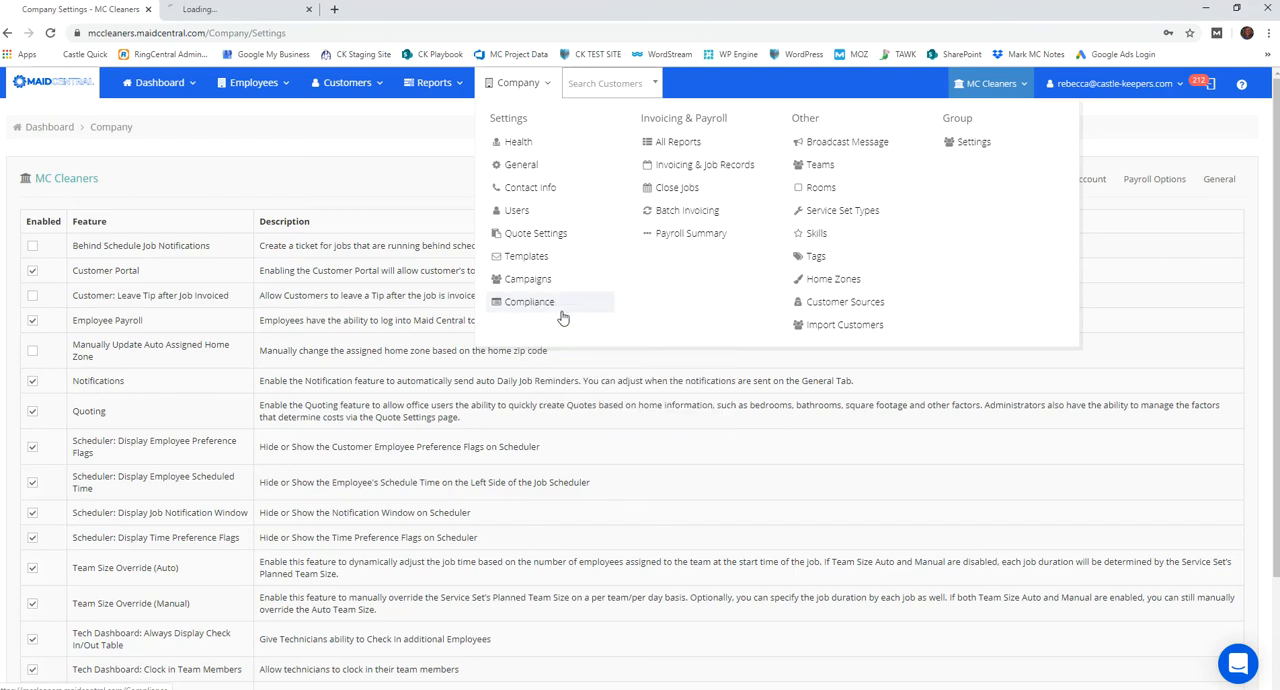
pyautogui.scroll(-1, 587, 283)
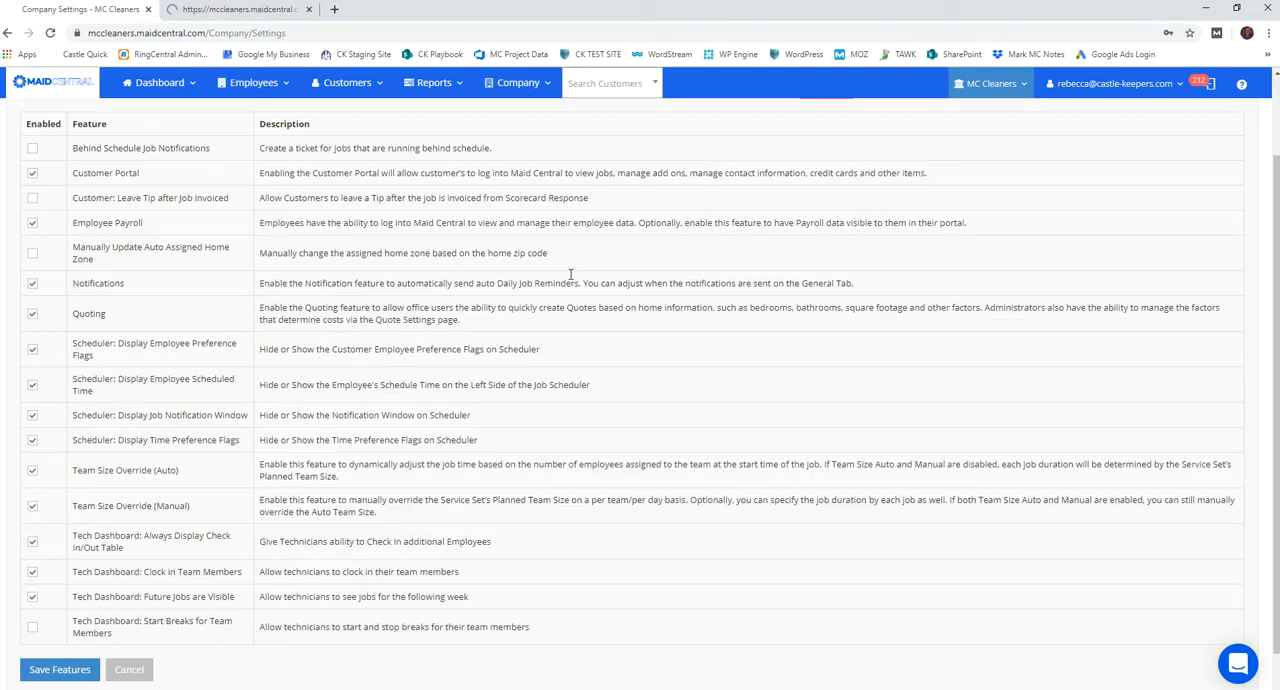
pyautogui.scroll(-1, 570, 273)
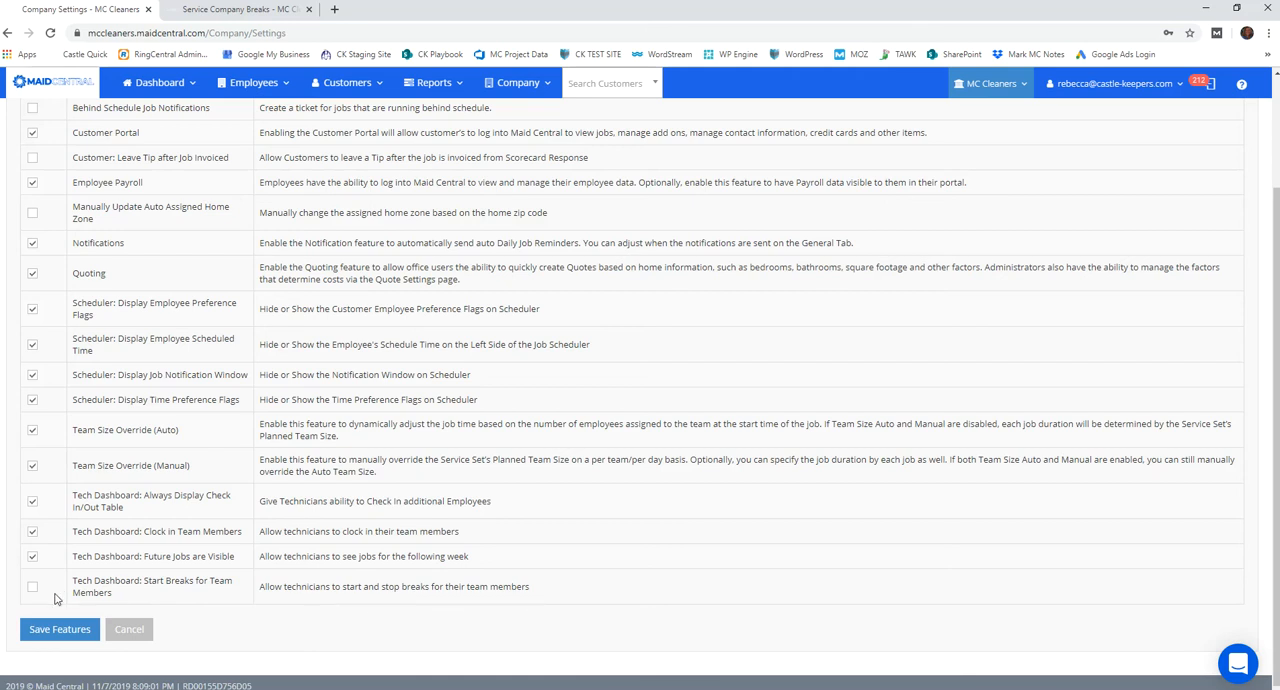
# On the Compliance page, create and save a paid break named "aFTERNOON" with a length of 20 minutes.
pyautogui.click(238, 9)
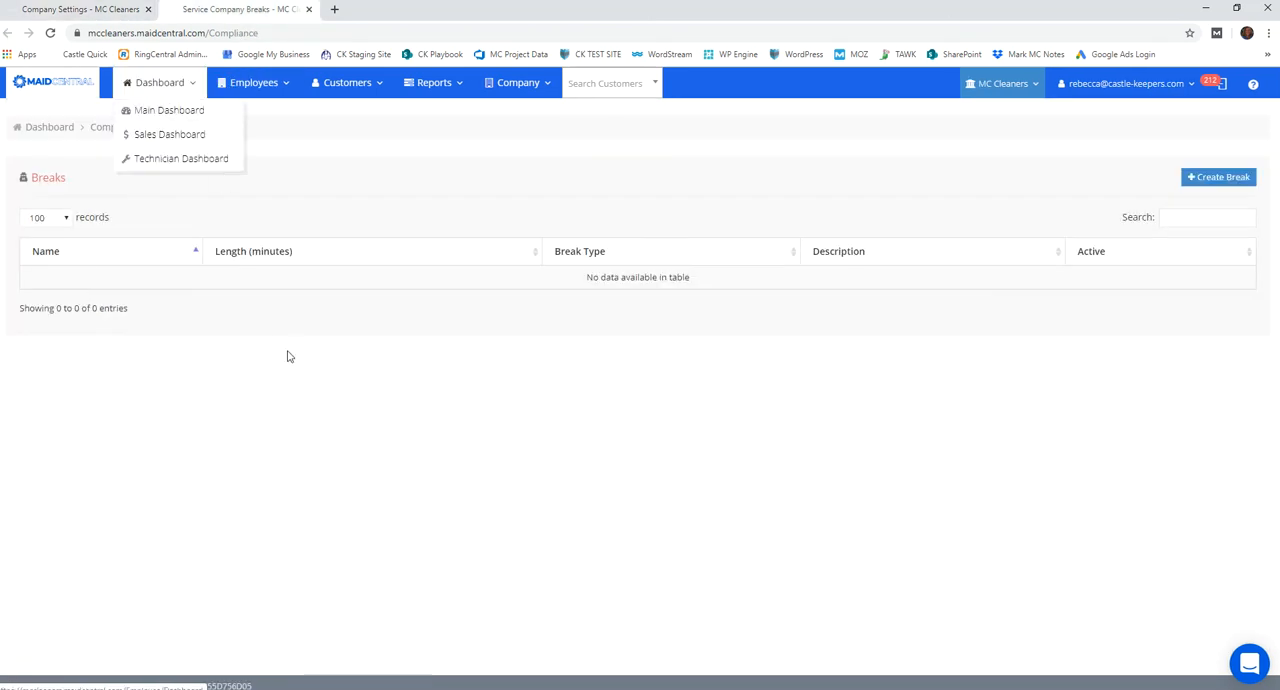
pyautogui.click(1216, 178)
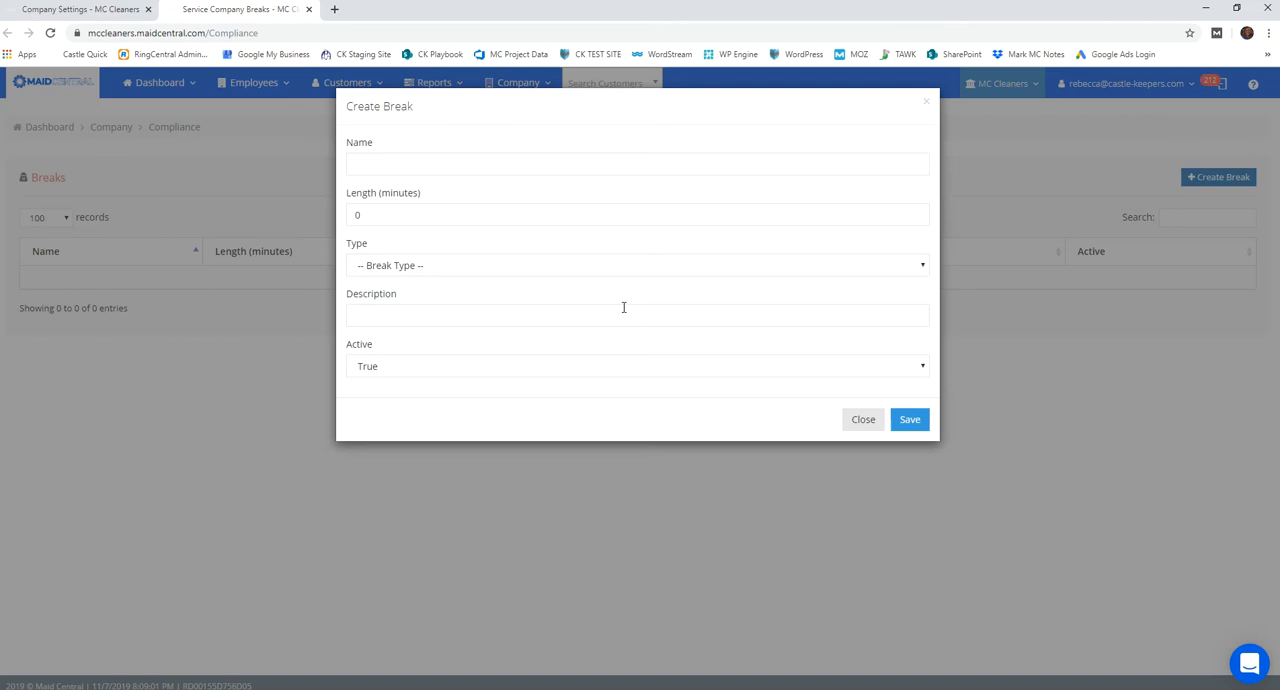
pyautogui.click(395, 166)
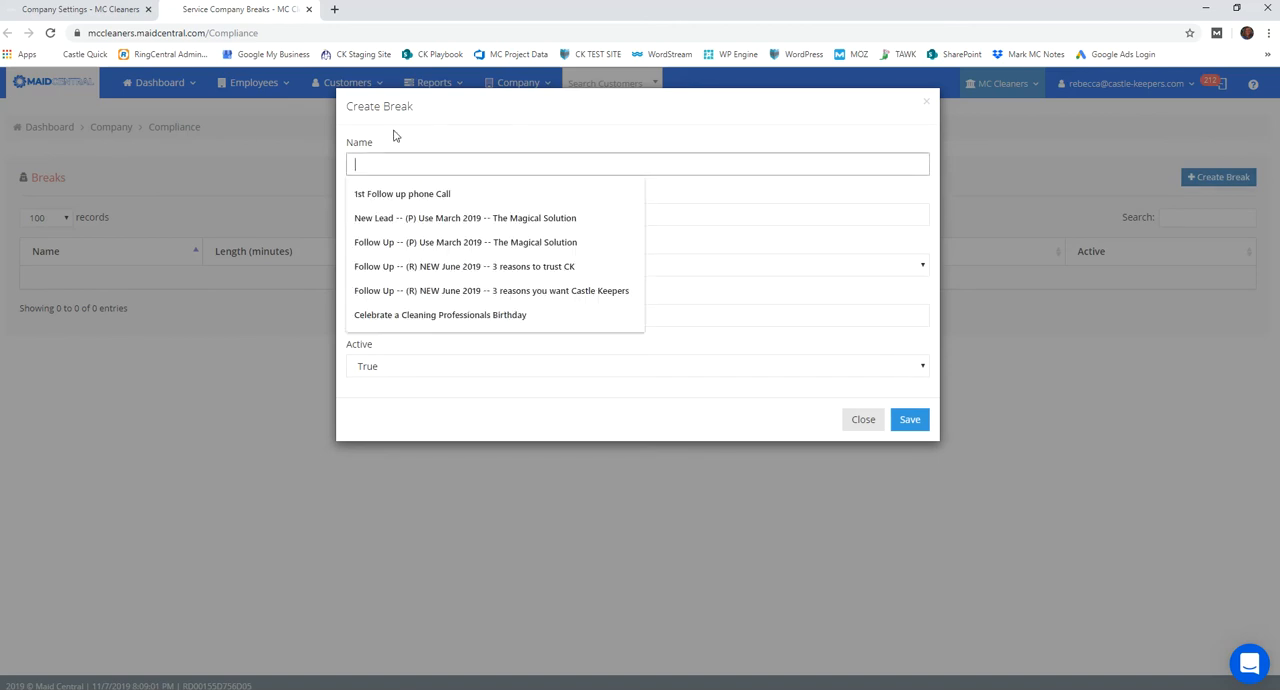
pyautogui.write('aFTERNOON')
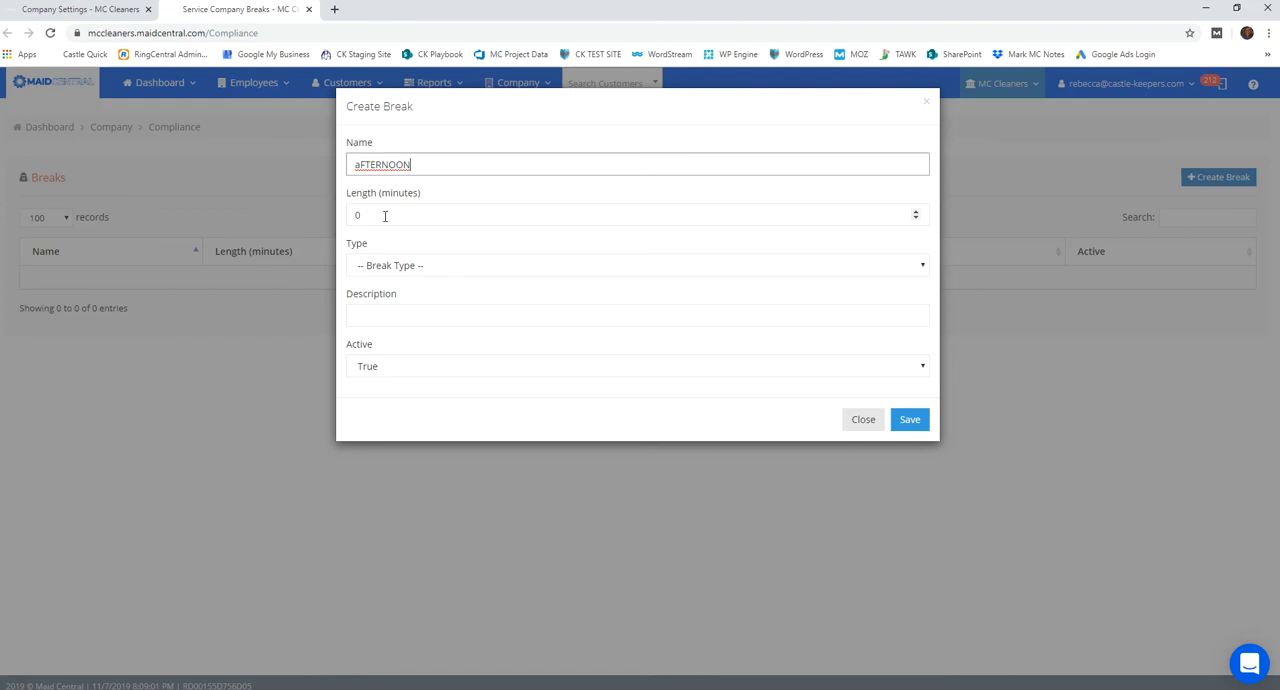
pyautogui.press('Tab')
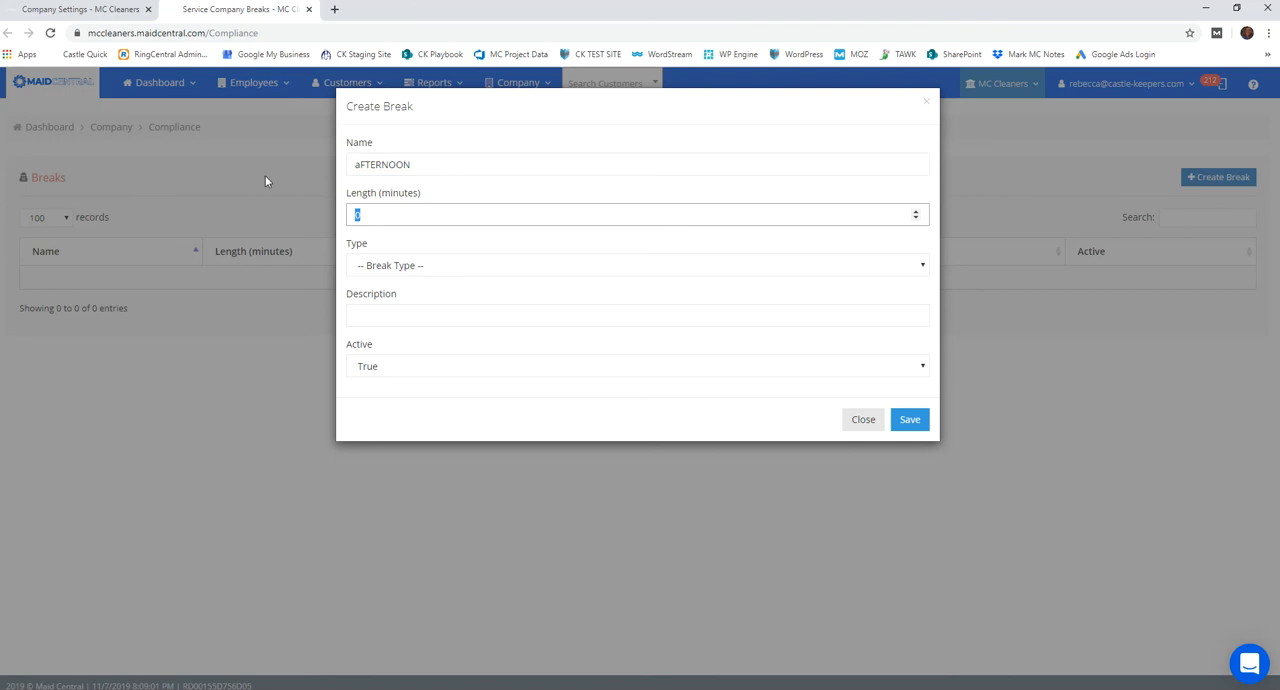
pyautogui.write('20')
pyautogui.click(434, 266)
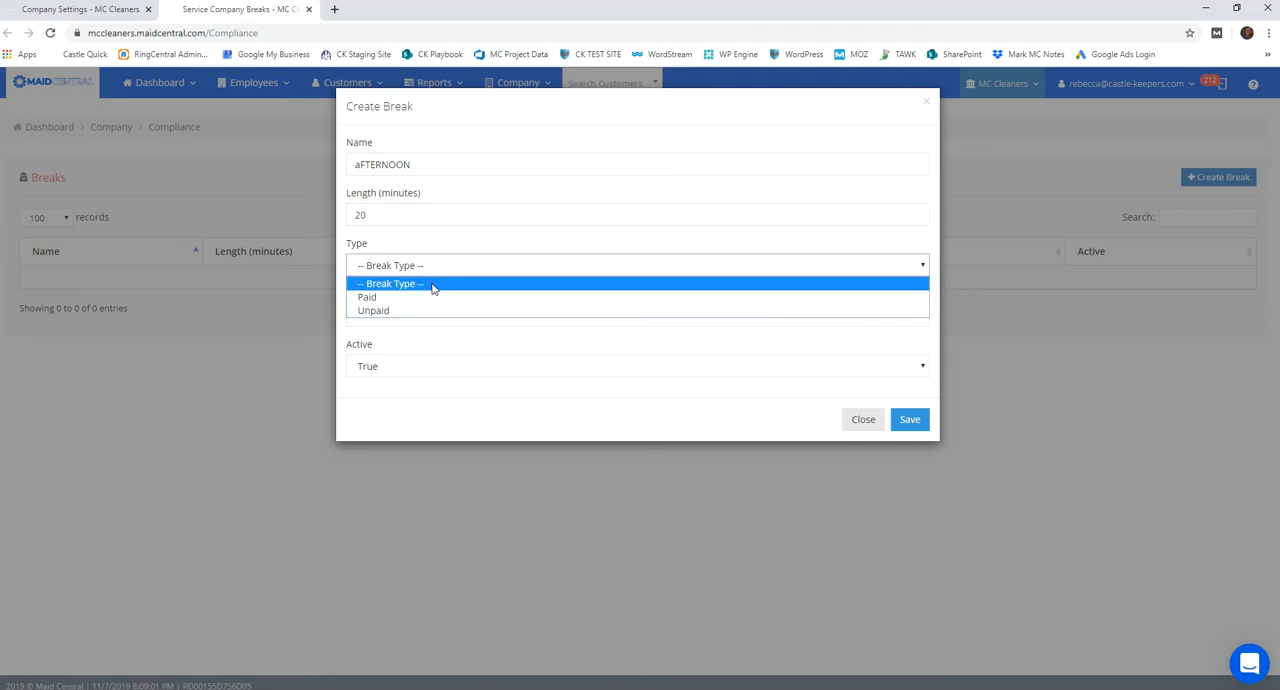
pyautogui.click(429, 297)
pyautogui.click(391, 369)
pyautogui.click(393, 375)
pyautogui.click(905, 420)
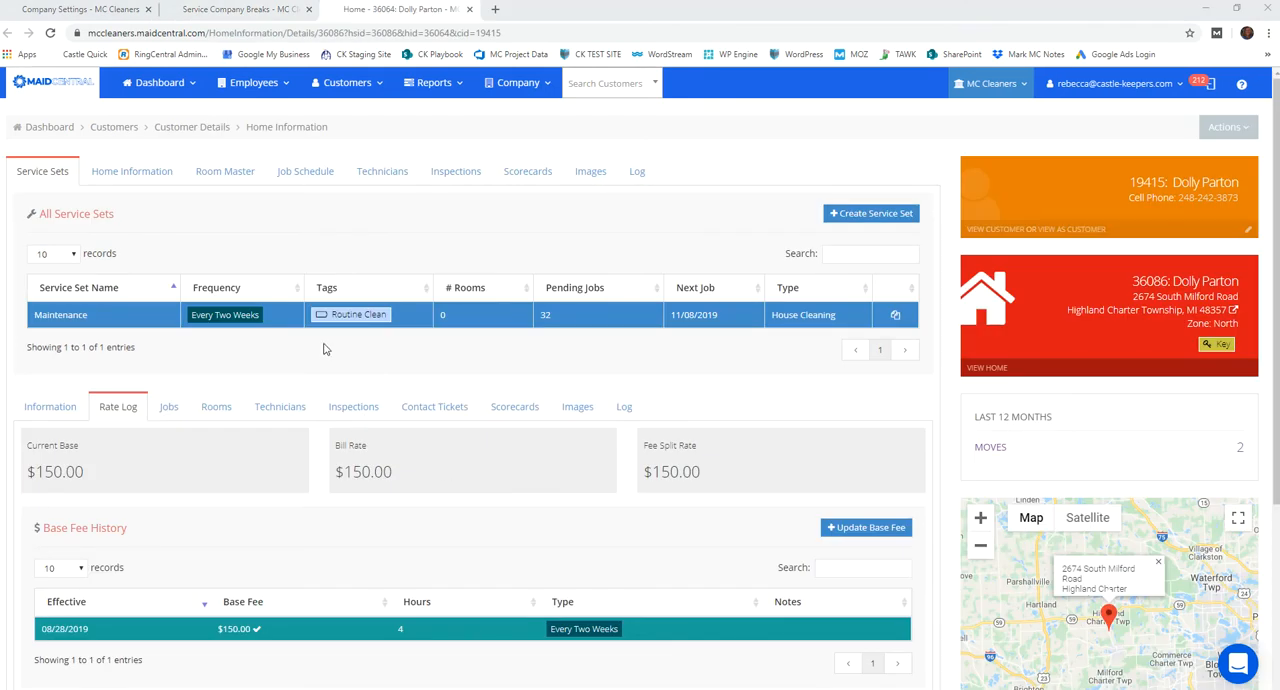
# Edit the customer's details from the home information page, set the recurring tip to $25, and save the customer.
pyautogui.click(198, 133)
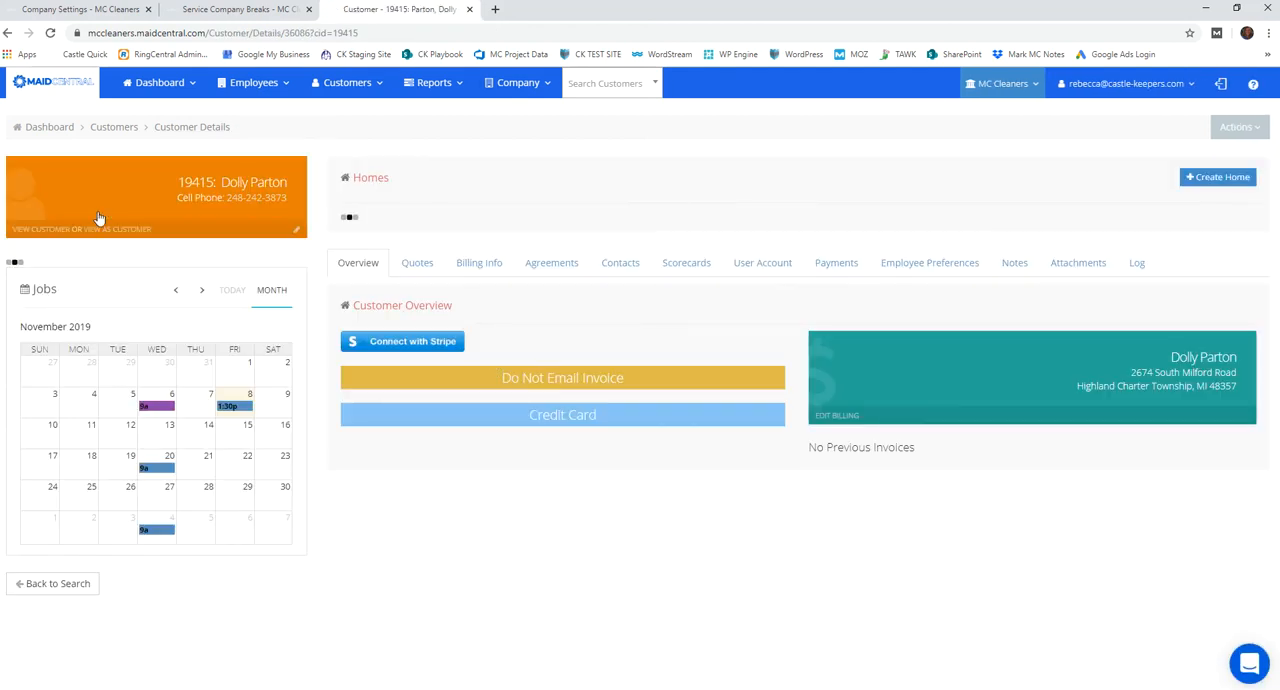
pyautogui.click(294, 230)
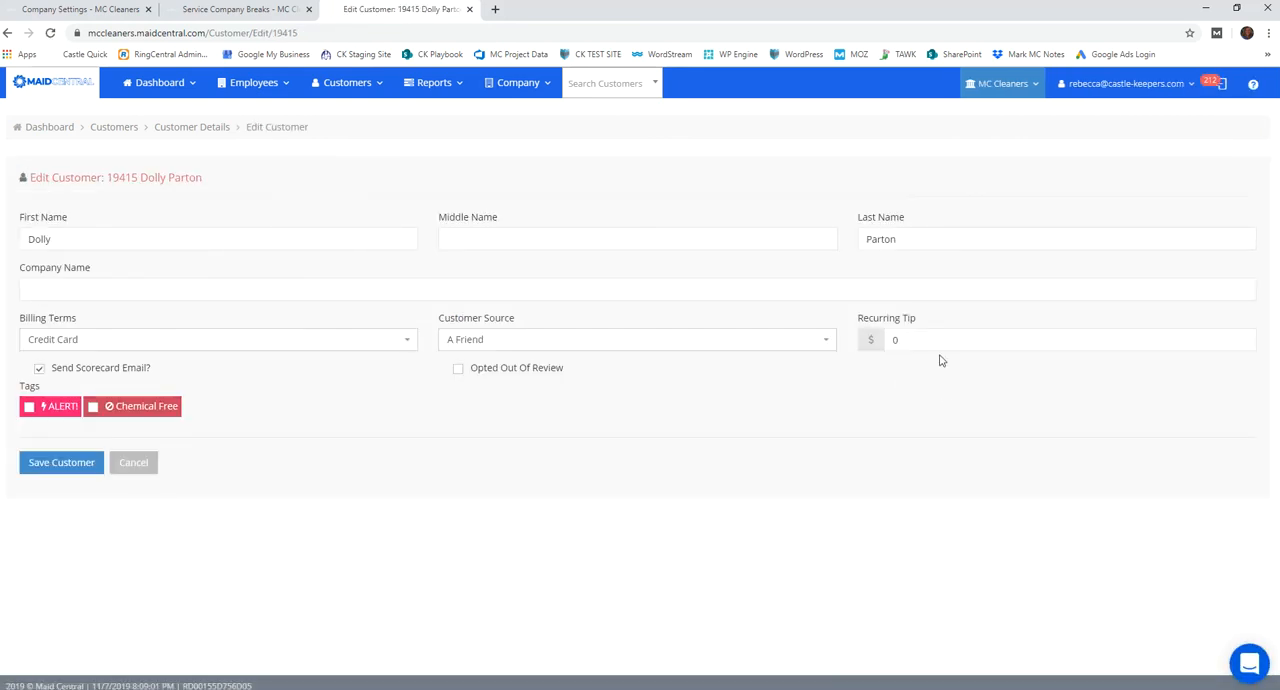
pyautogui.click(921, 339)
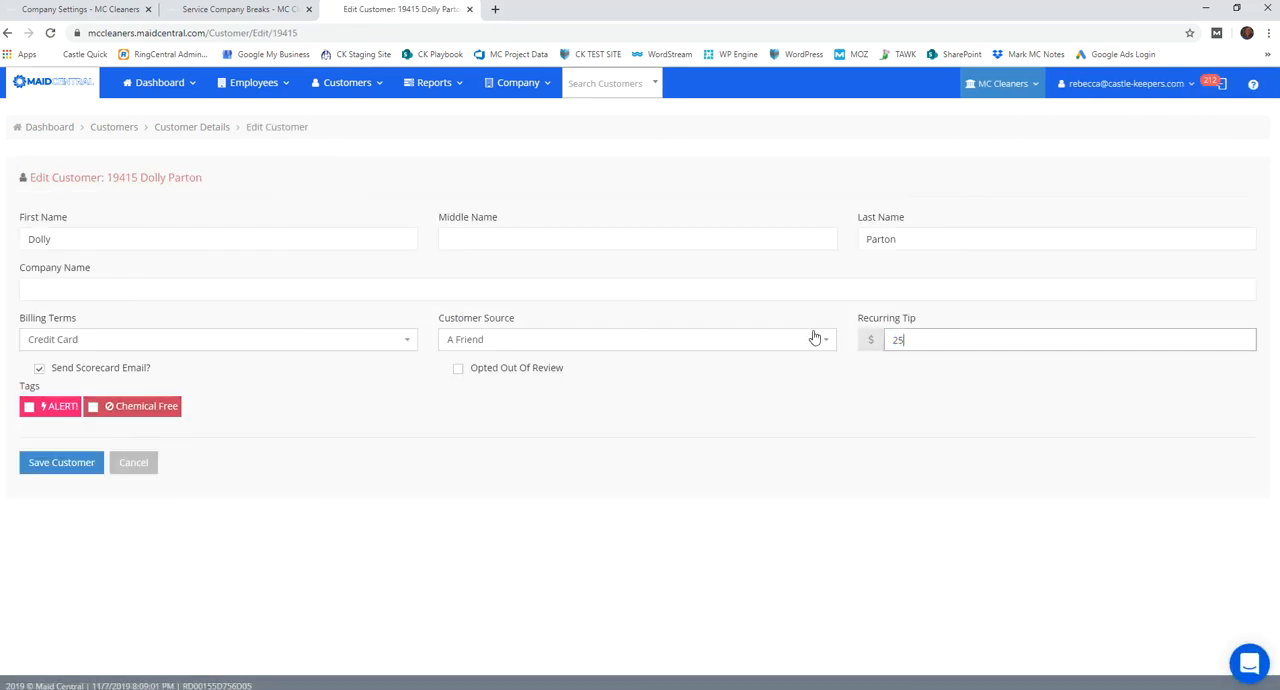
pyautogui.click(55, 458)
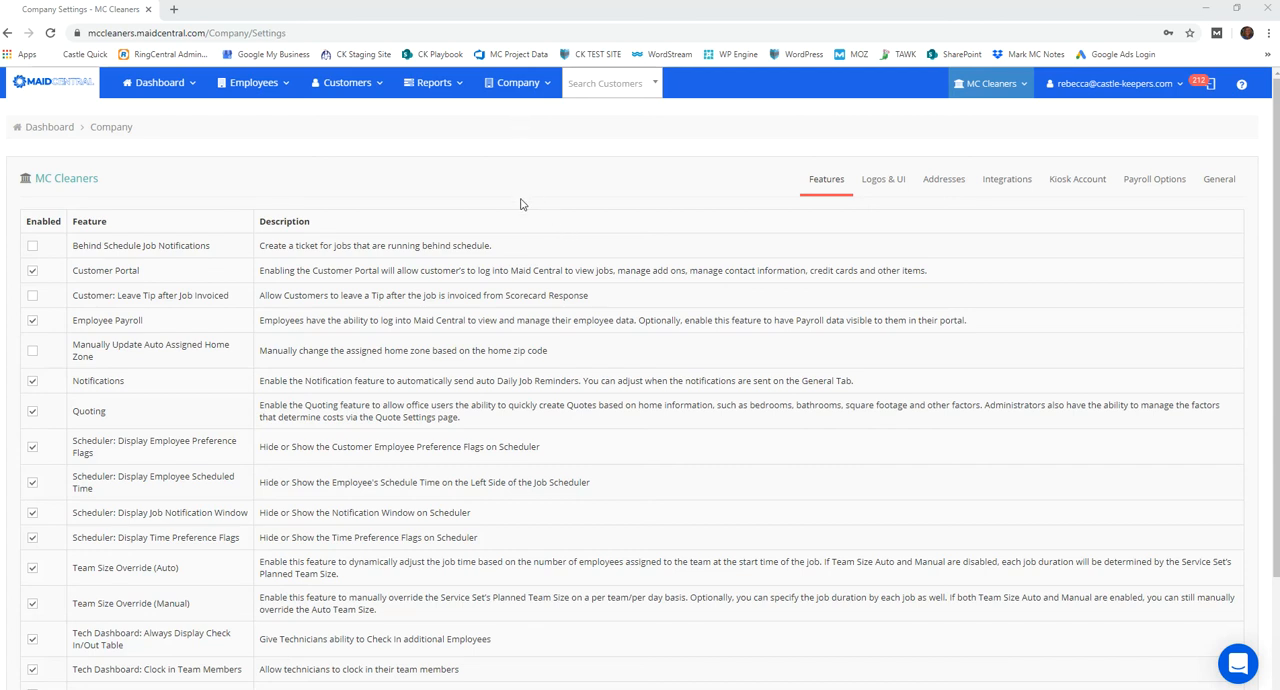
# In the company's House Cleaning service set type, set the skip fee window to 24 hours and save.
pyautogui.click(520, 88)
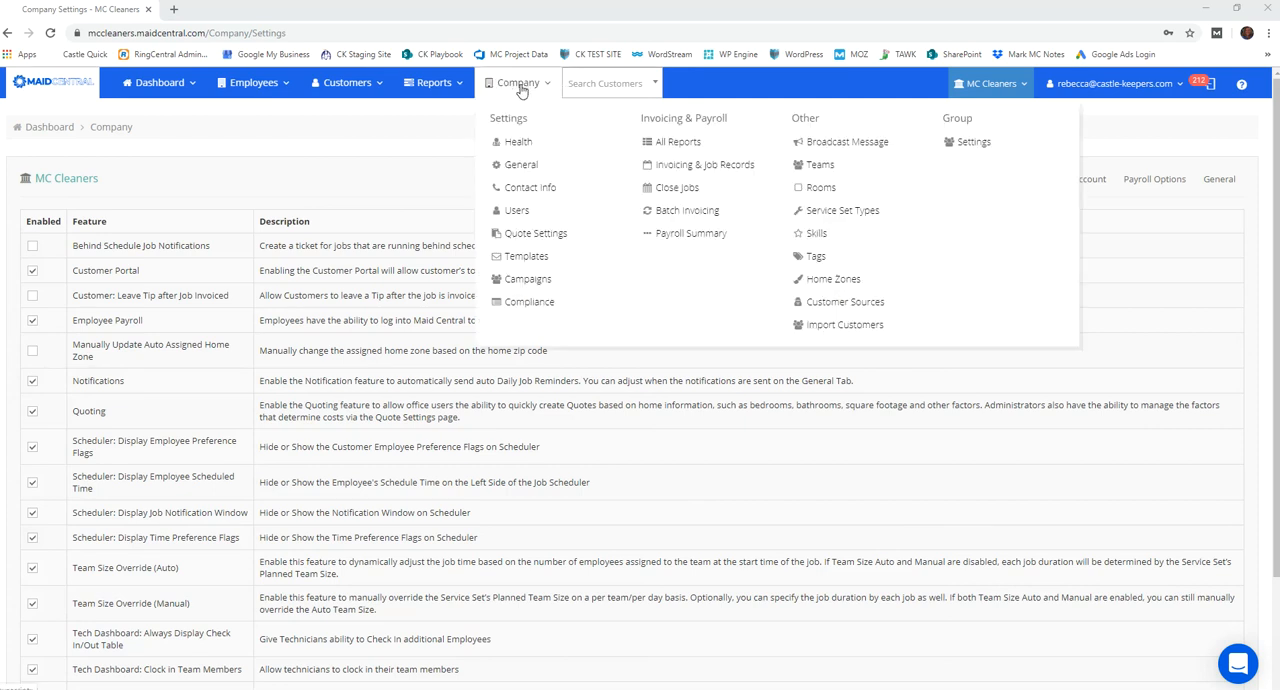
pyautogui.click(856, 214)
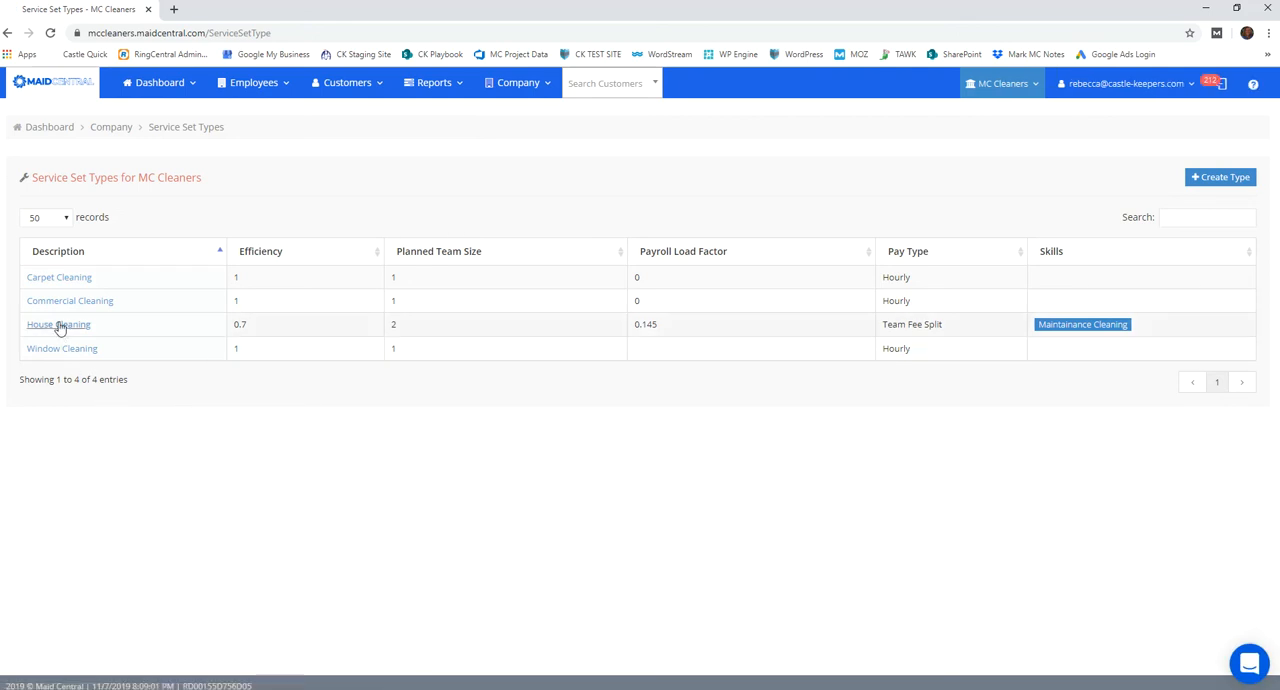
pyautogui.click(60, 326)
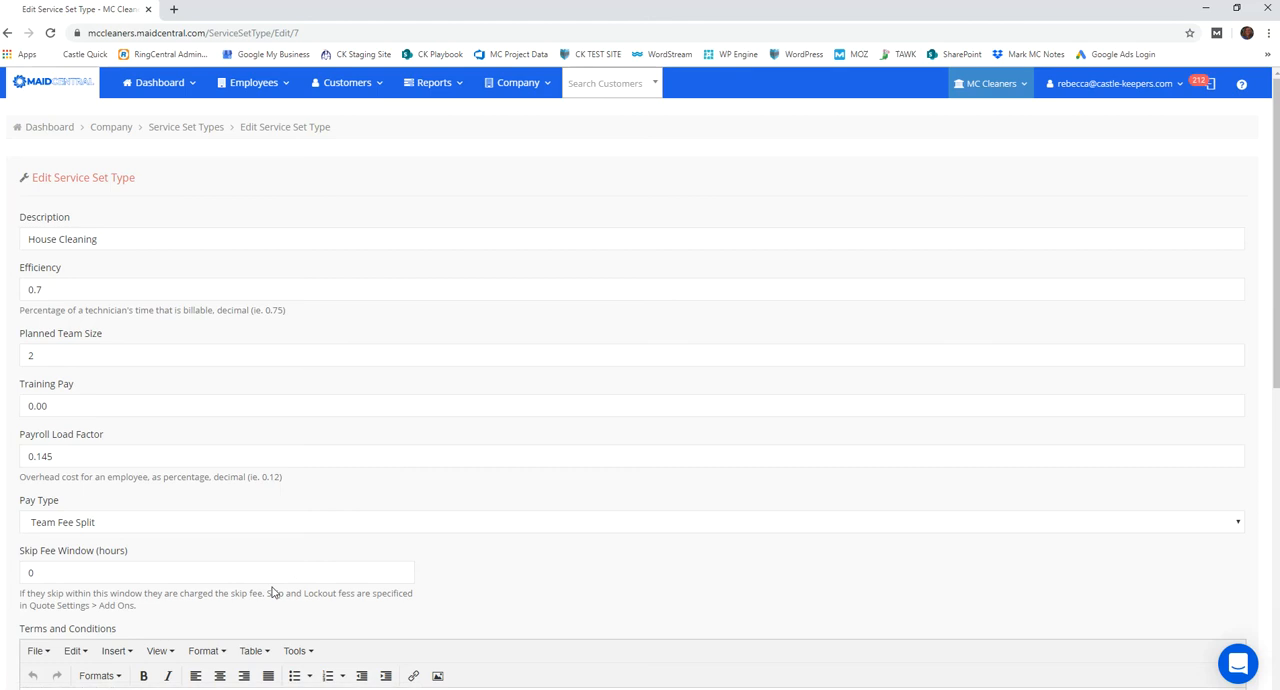
pyautogui.scroll(-2, 511, 539)
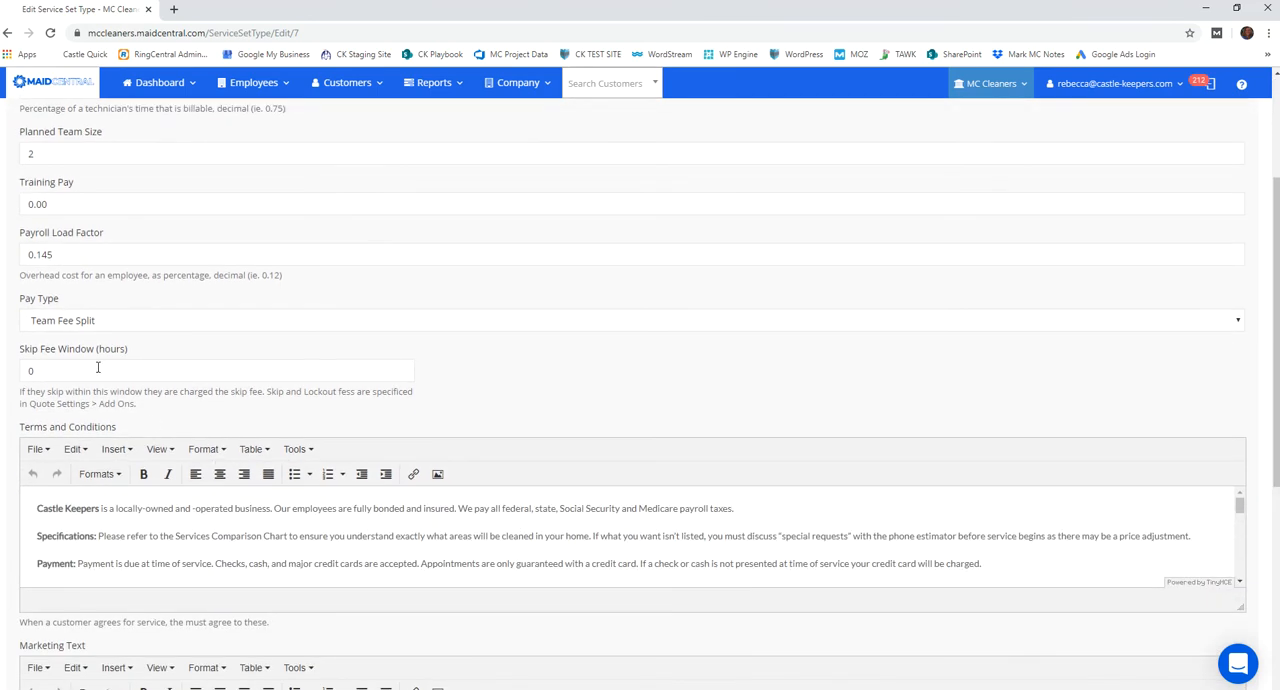
pyautogui.click(47, 370)
pyautogui.hotkey('ctrl', 'a')
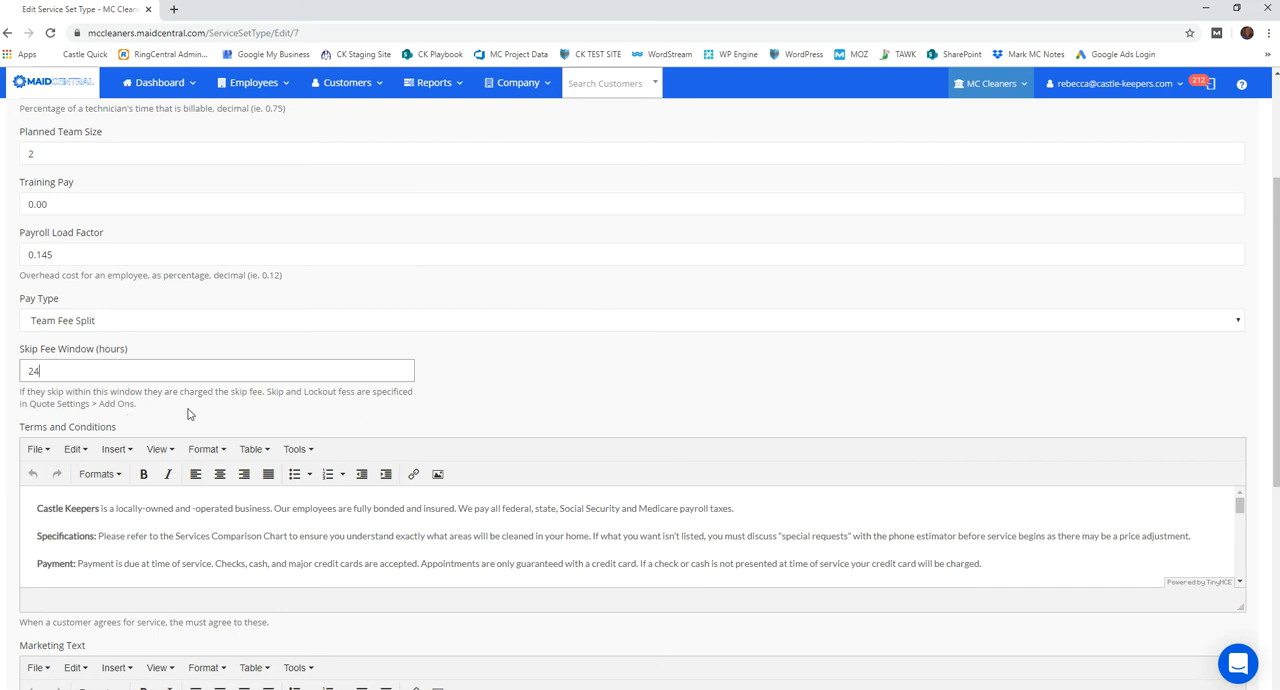
pyautogui.scroll(-2, 97, 371)
pyautogui.scroll(-1, 58, 289)
pyautogui.scroll(-2, 18, 577)
pyautogui.click(46, 615)
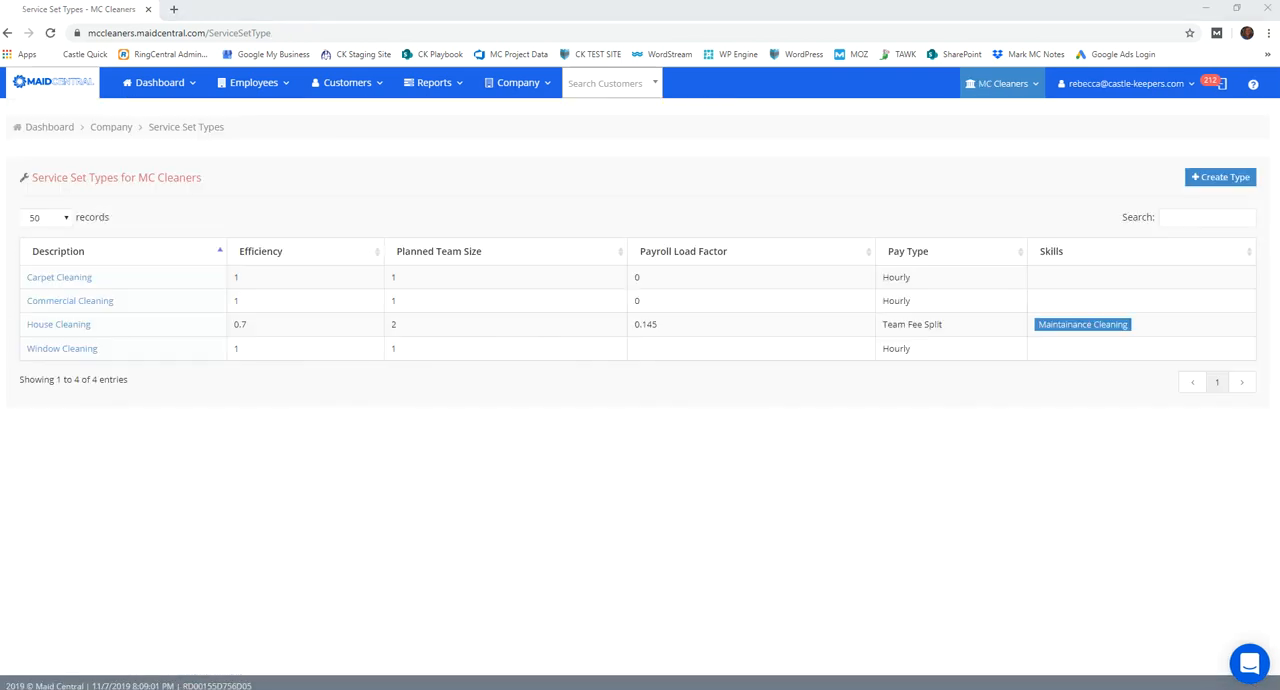
# In the House Cleaning add-ons of the quote settings, make the Skip Fee and Lockout Fee visible.
pyautogui.click(512, 84)
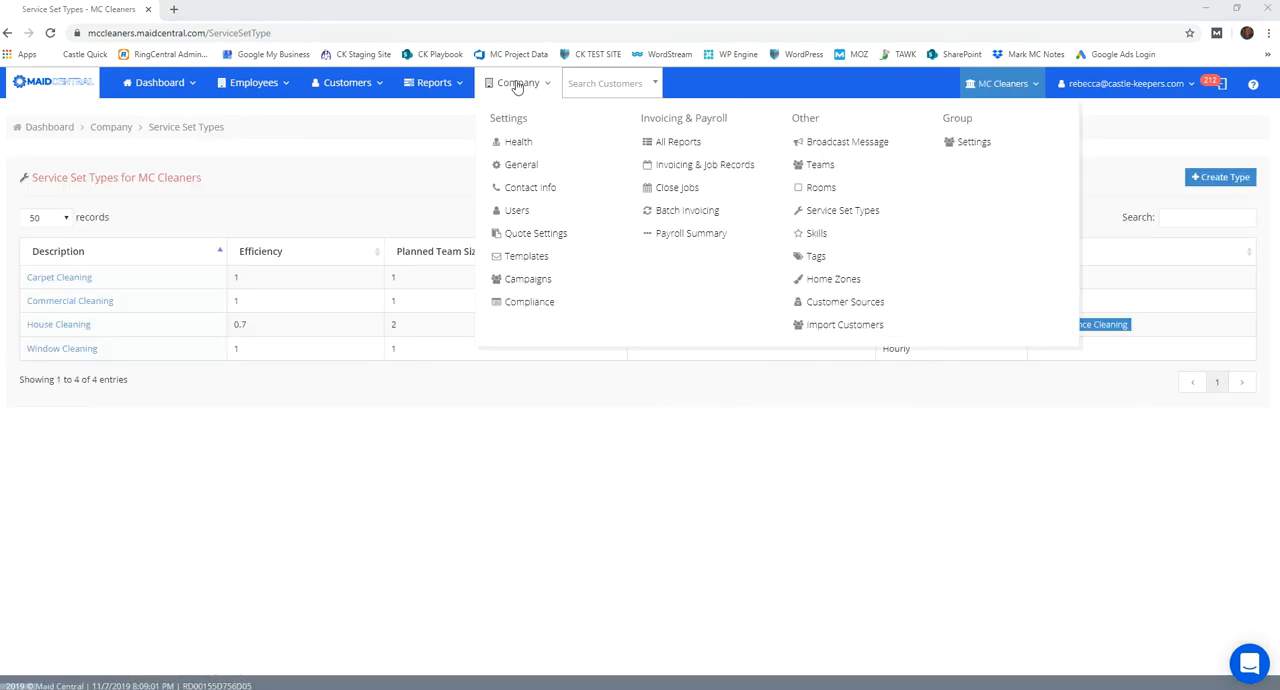
pyautogui.click(528, 240)
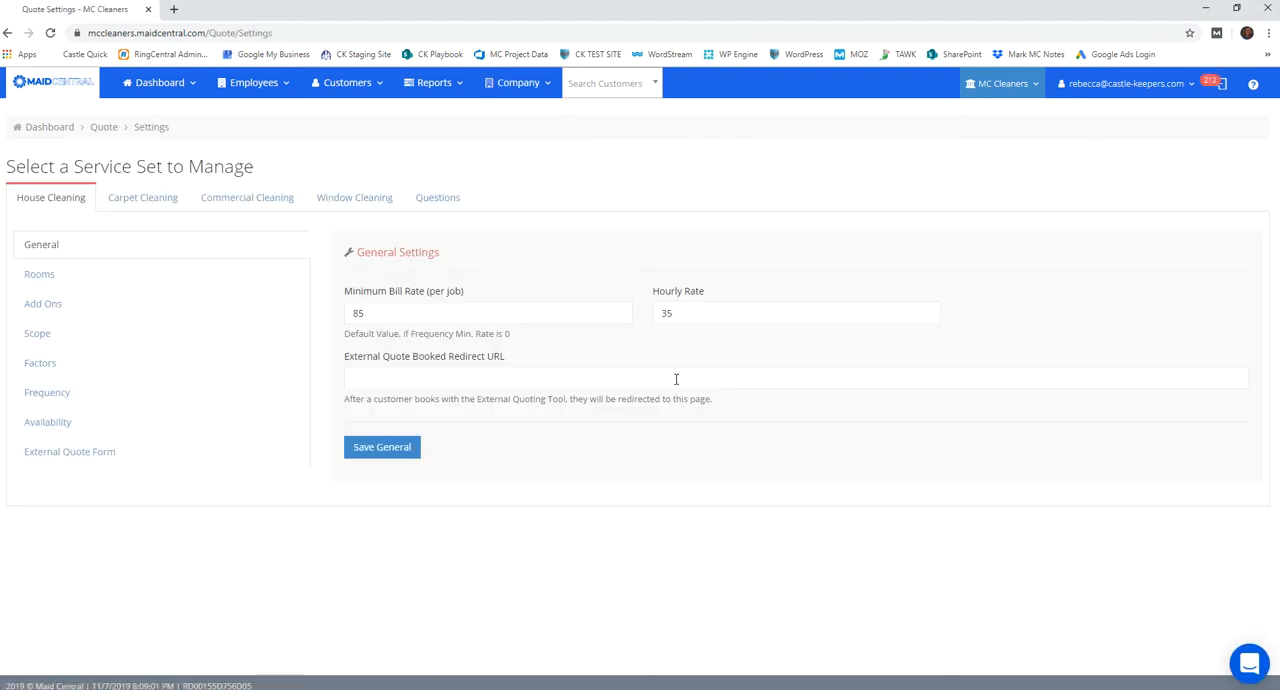
pyautogui.click(29, 307)
pyautogui.scroll(-2, 712, 369)
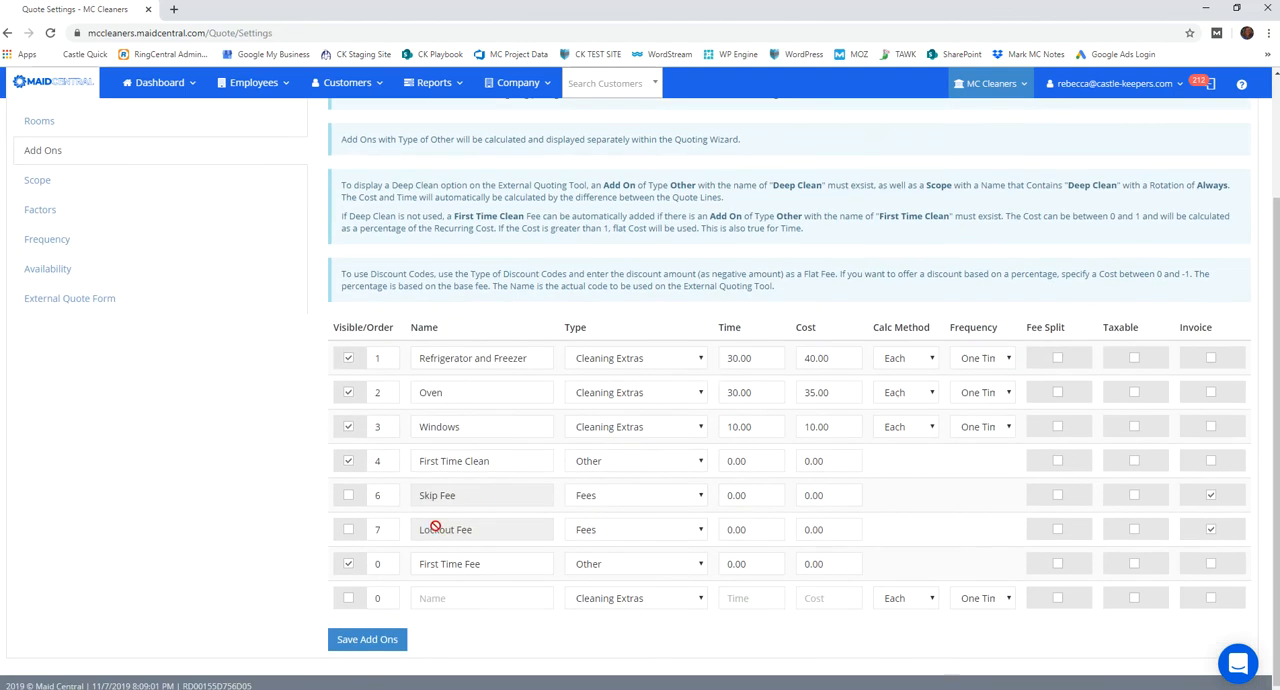
pyautogui.click(349, 497)
pyautogui.click(349, 530)
# Set the Skip Fee cost to 50.00 and the Lockout Fee cost to 65.00, and save the add-ons.
pyautogui.click(803, 496)
pyautogui.click(801, 529)
pyautogui.write('65')
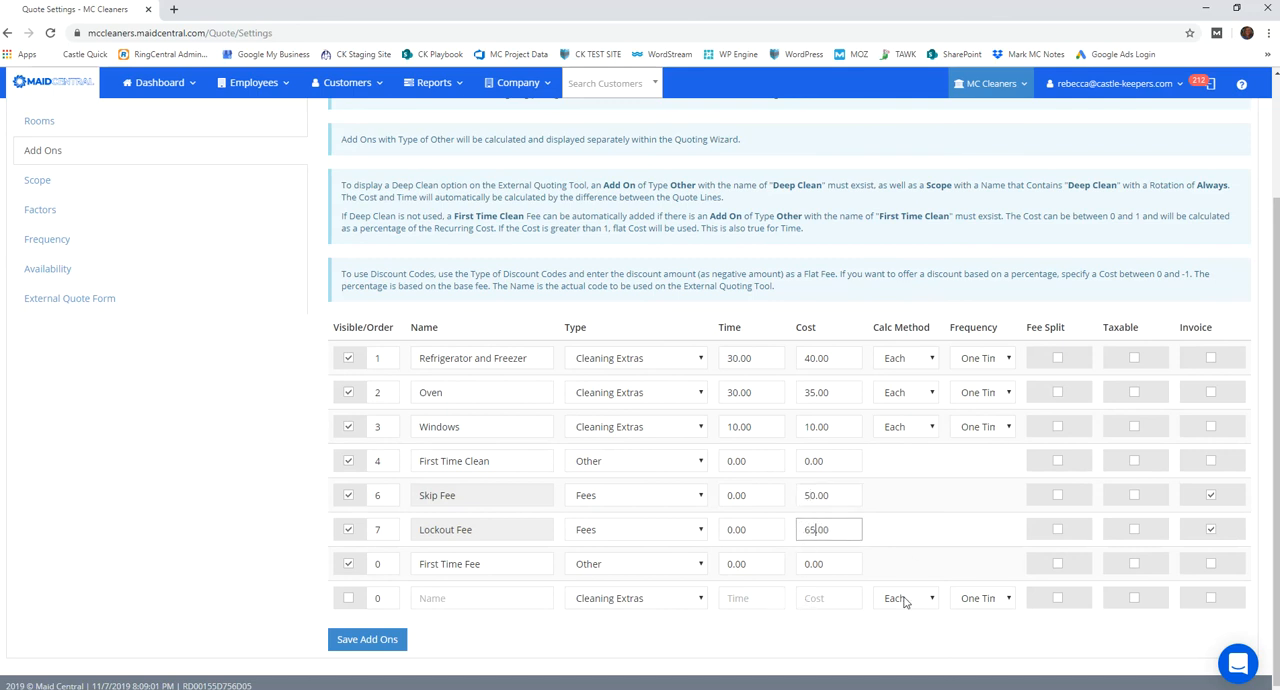
pyautogui.click(360, 642)
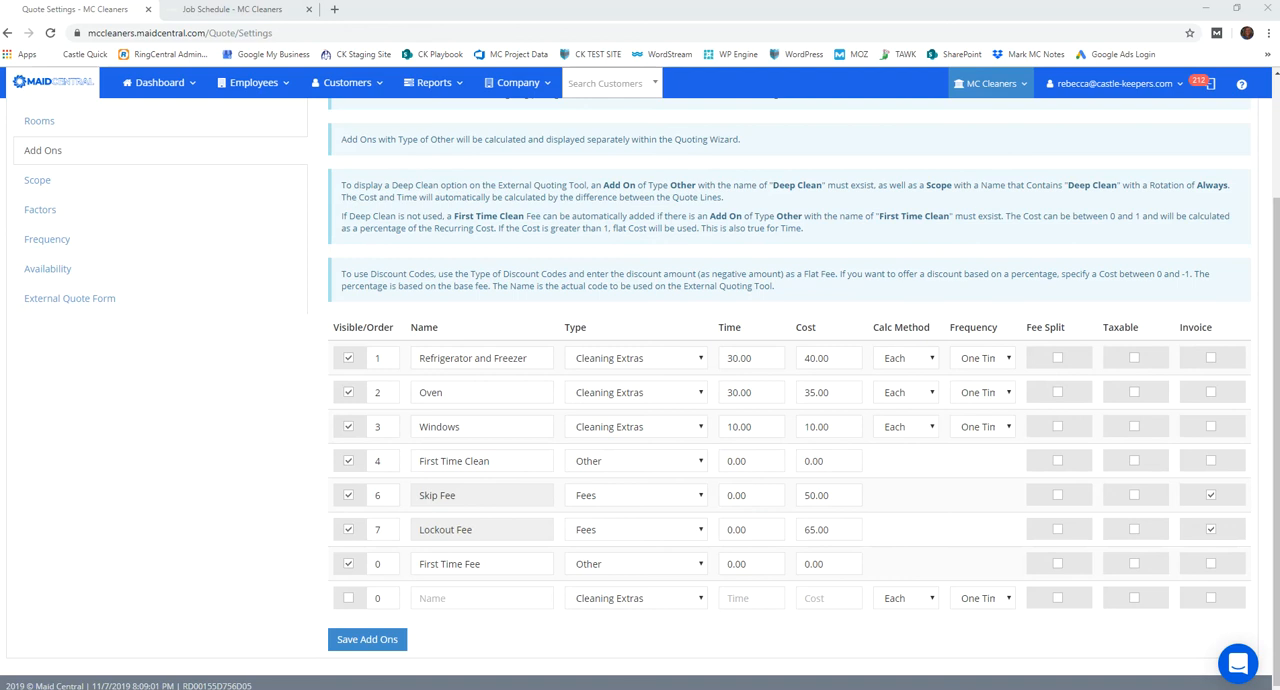
# On the job schedule, skip Team05's 2:30 PM job of 11/8/2019 with reason Out of Town, charging the $50.00 skip fee.
pyautogui.click(232, 9)
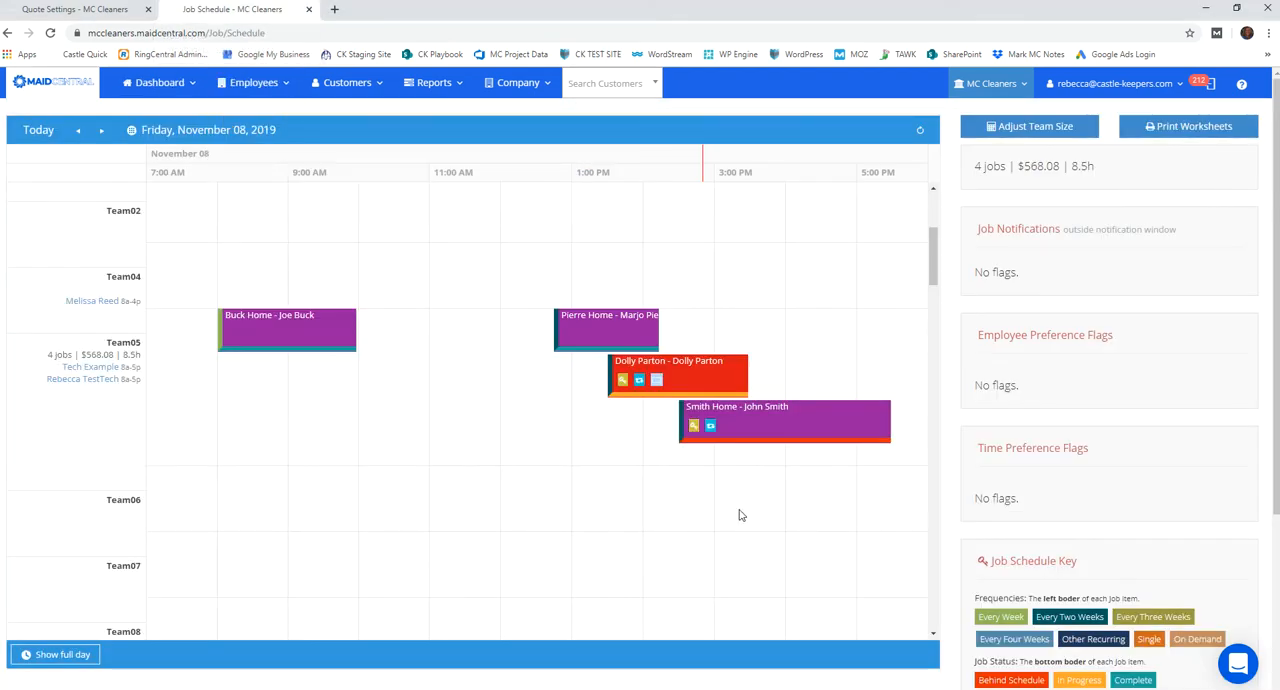
pyautogui.moveTo(800, 418)
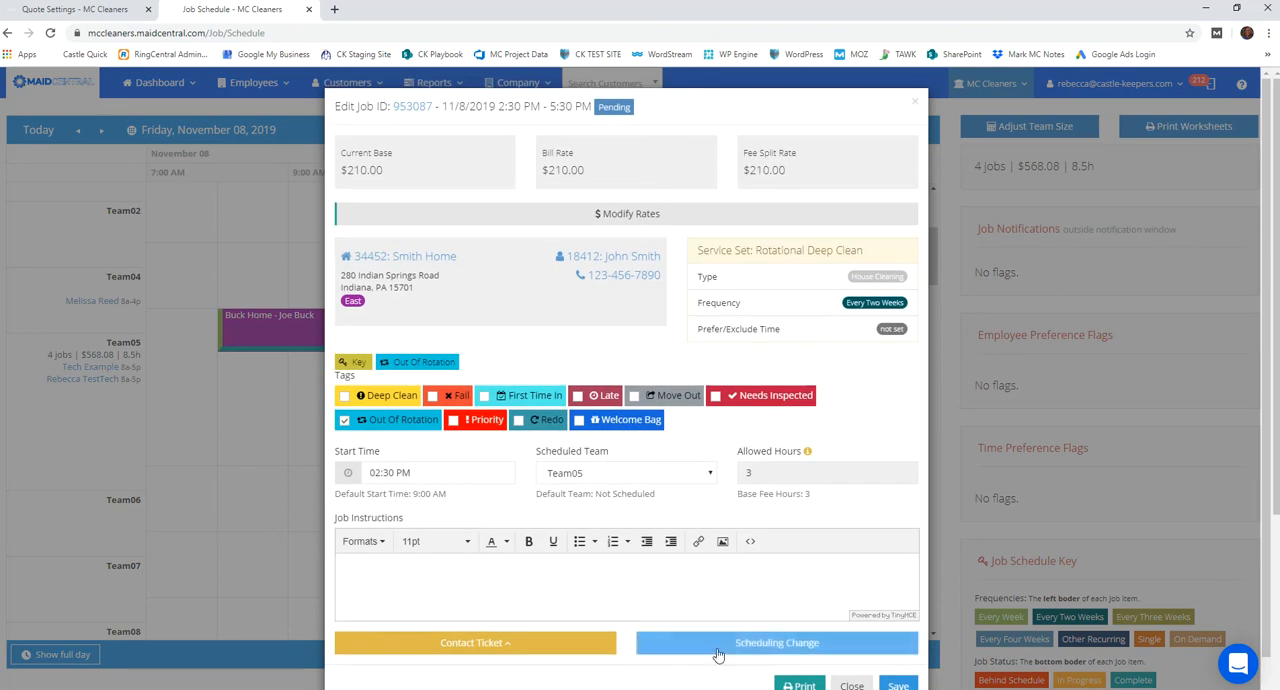
pyautogui.click(765, 653)
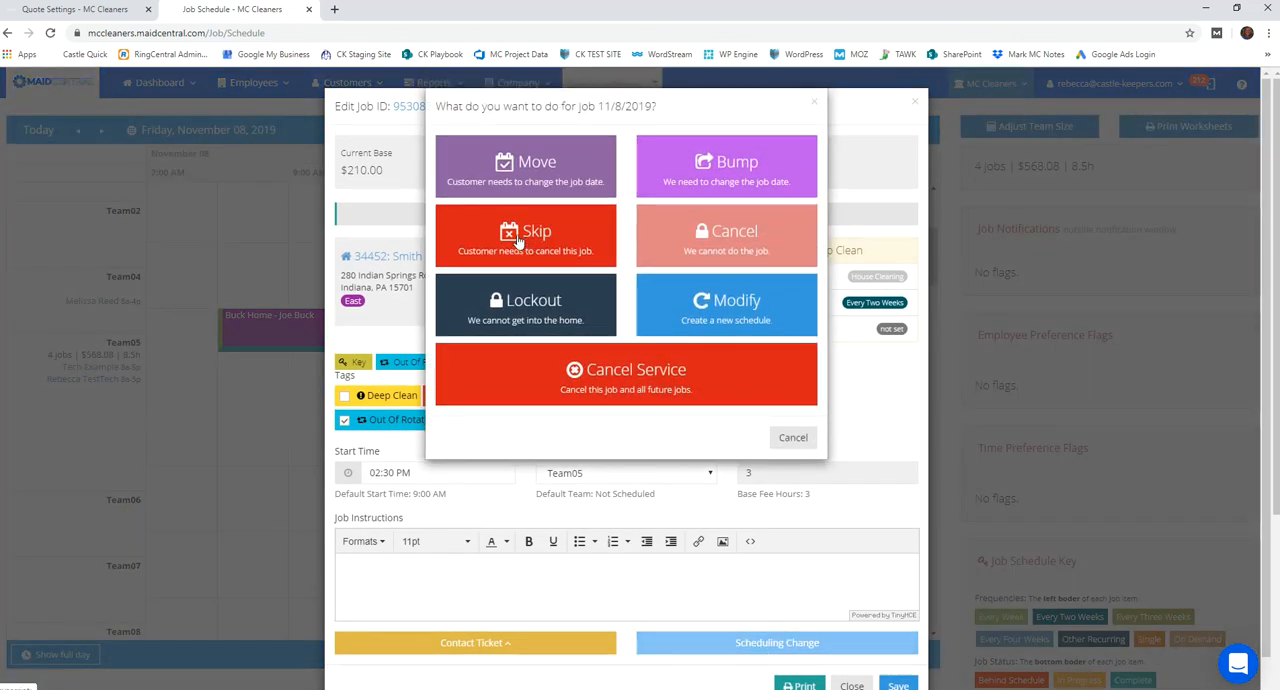
pyautogui.click(537, 248)
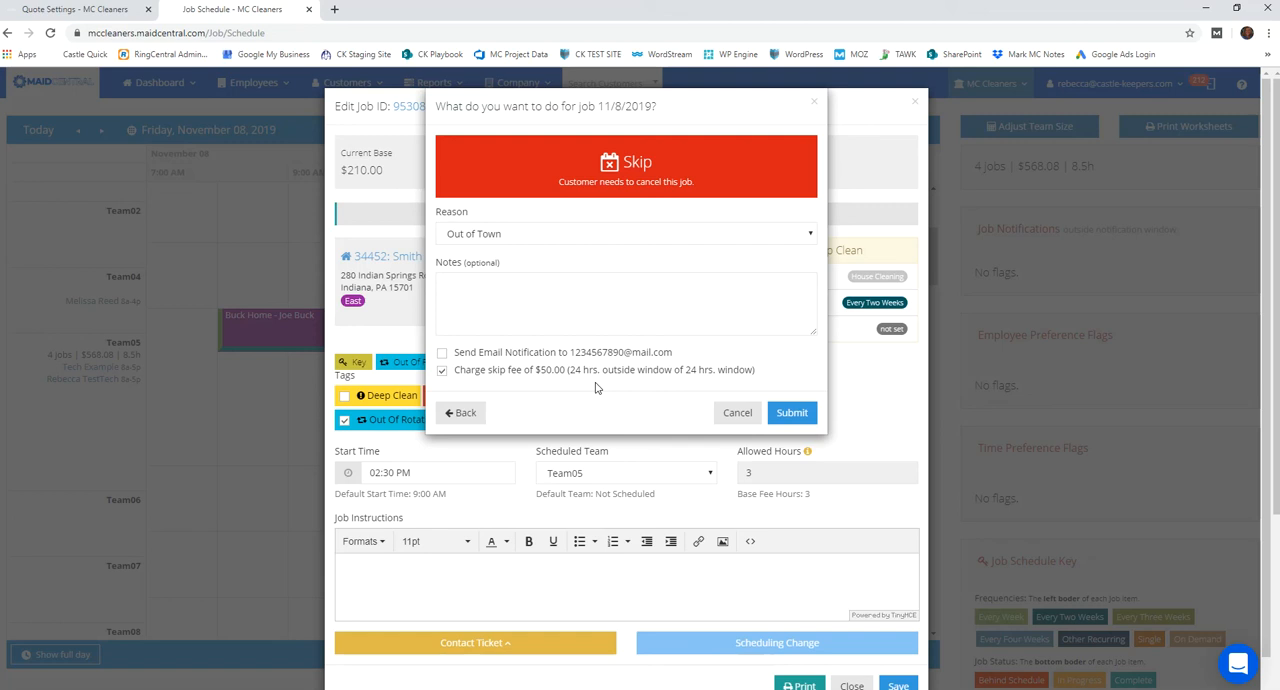
pyautogui.click(442, 371)
pyautogui.click(442, 371)
pyautogui.click(789, 416)
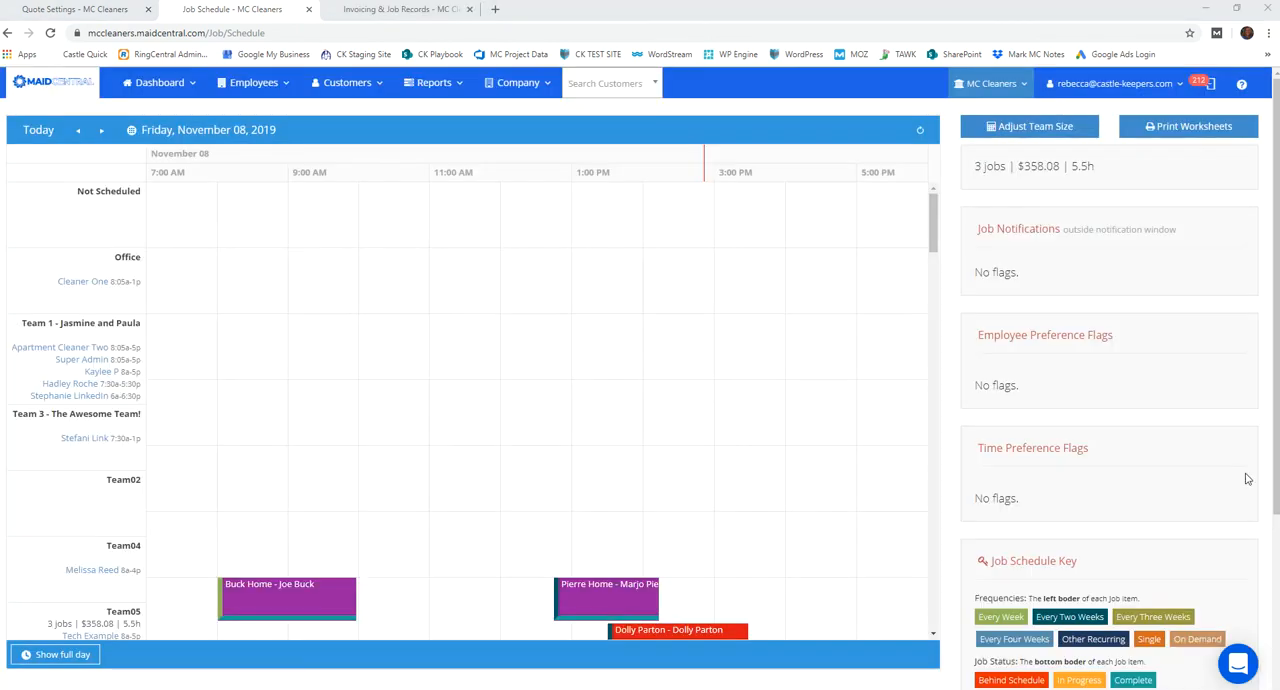
# Open the Invoicing & Job Records for 11/8/2019 and examine the skipped job's invoice lines.
pyautogui.click(518, 83)
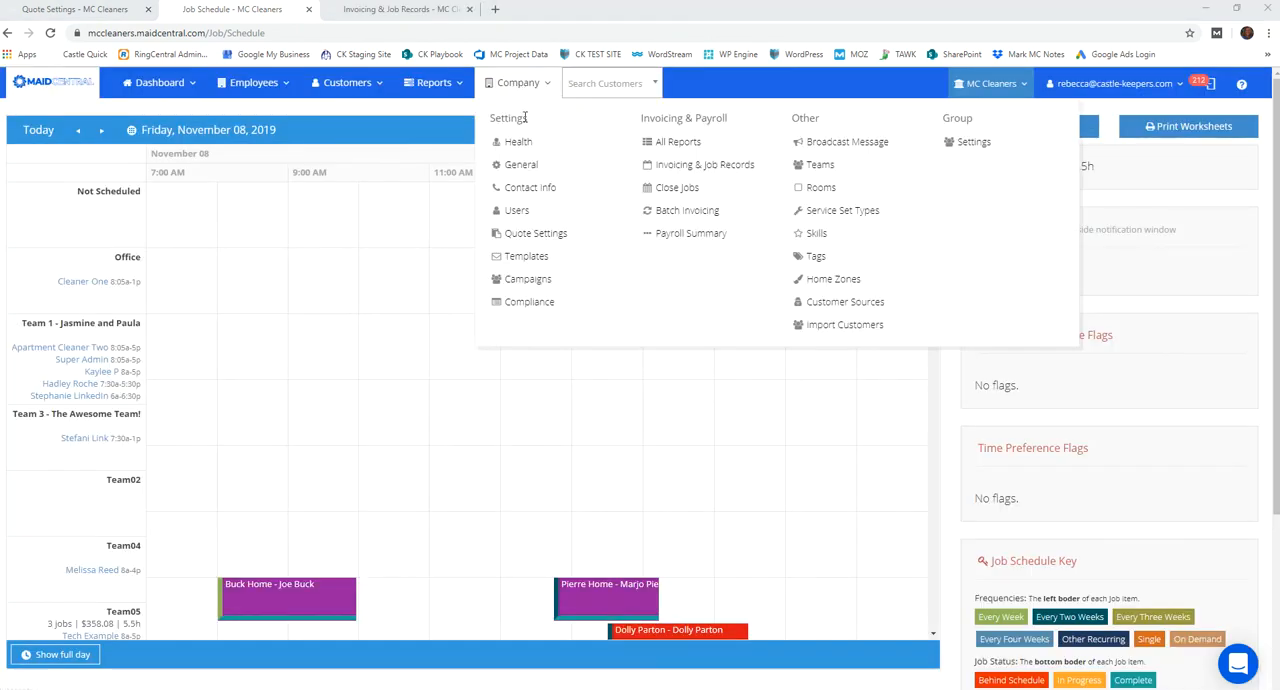
pyautogui.click(688, 165)
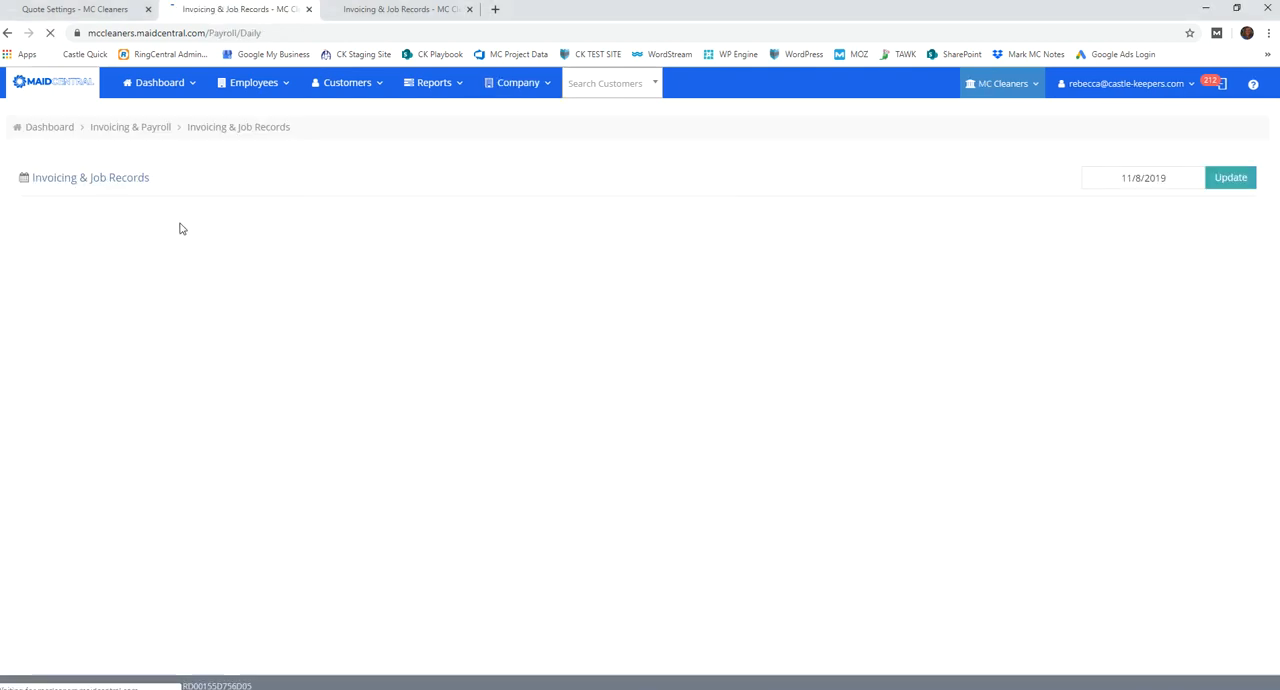
pyautogui.click(1229, 181)
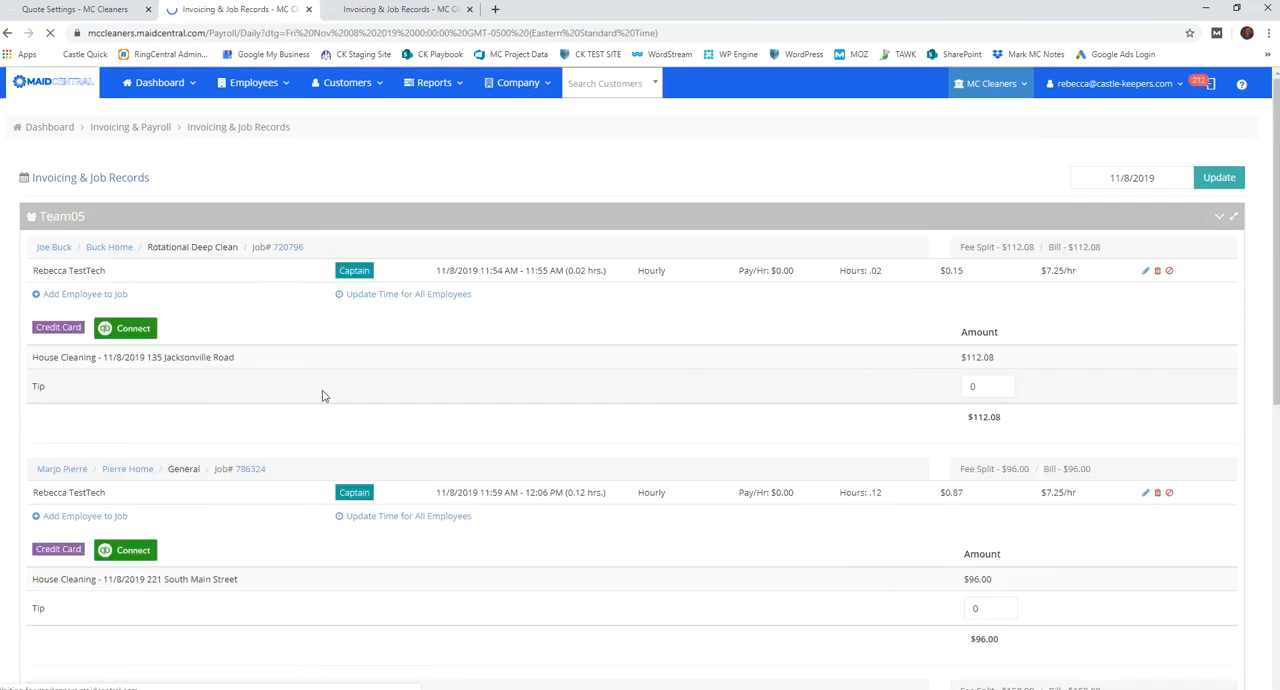
pyautogui.scroll(-10, 375, 382)
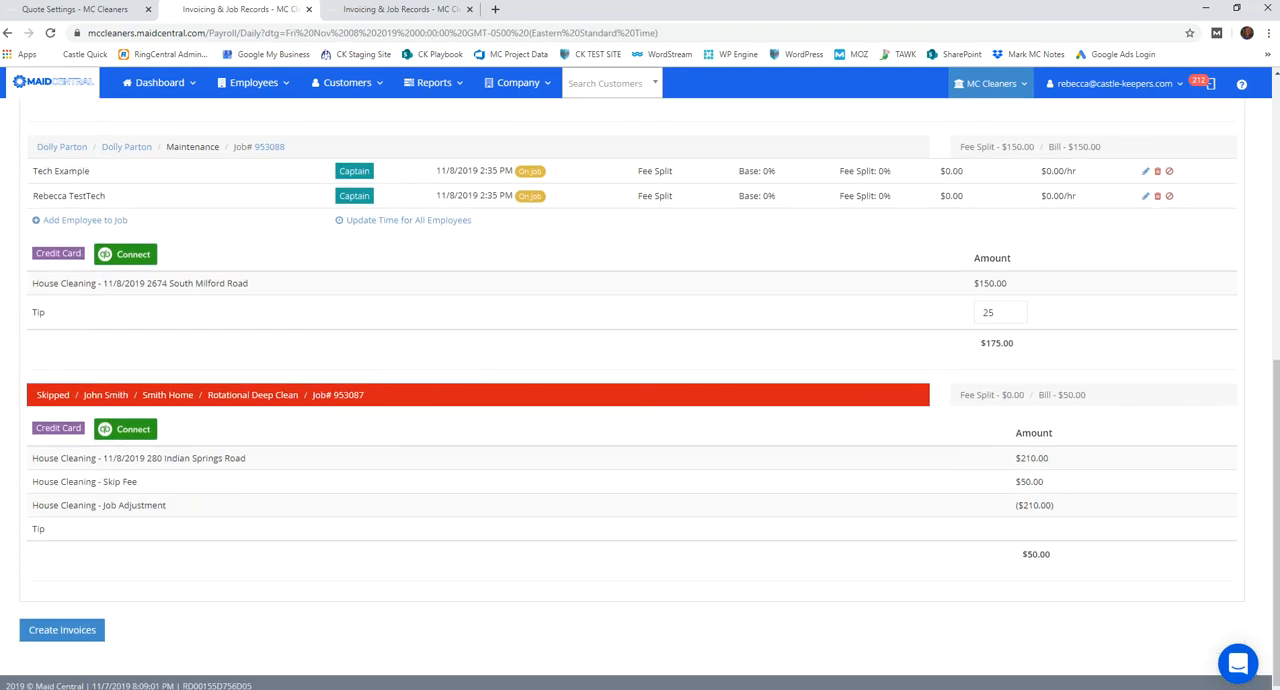